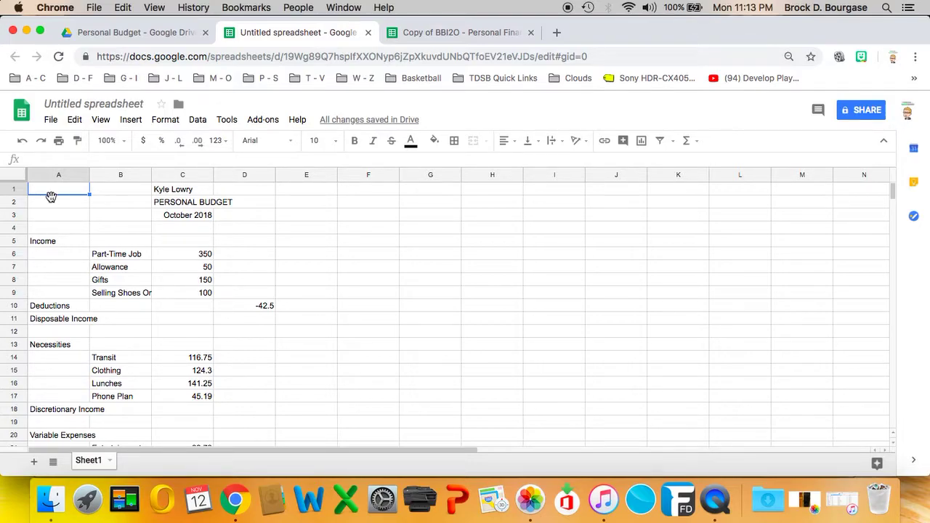
- Retitle the untitled spreadsheet 'BBI2O - Personal Budget - Your Full Name', fixing the typos along the way
click(73, 105)
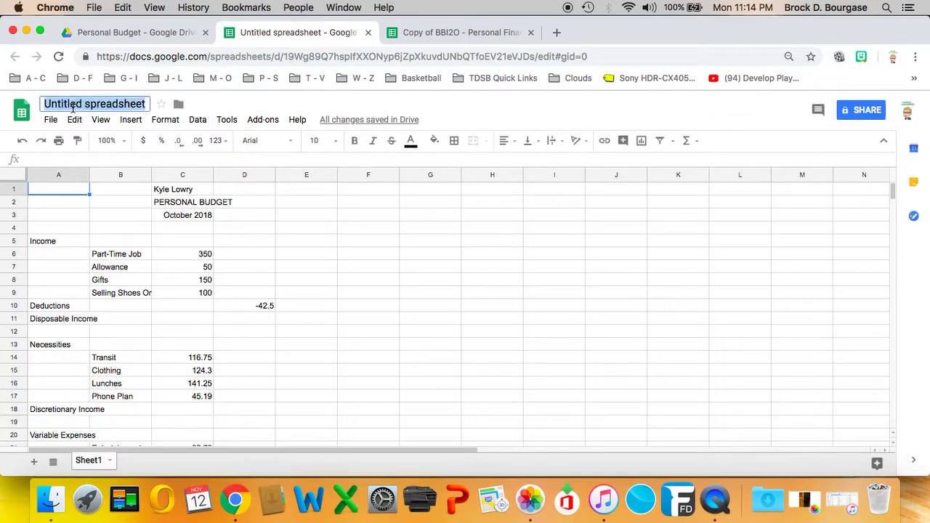
text(BBI)
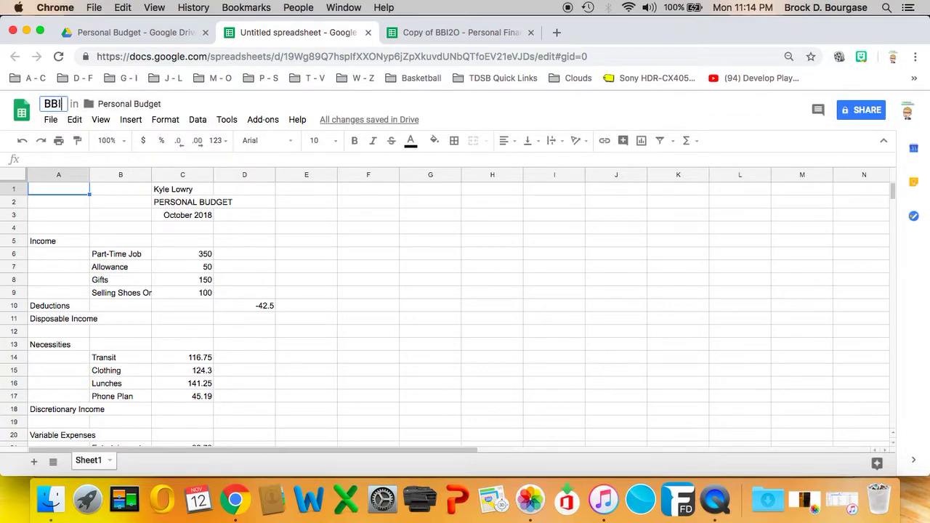
text(2O - )
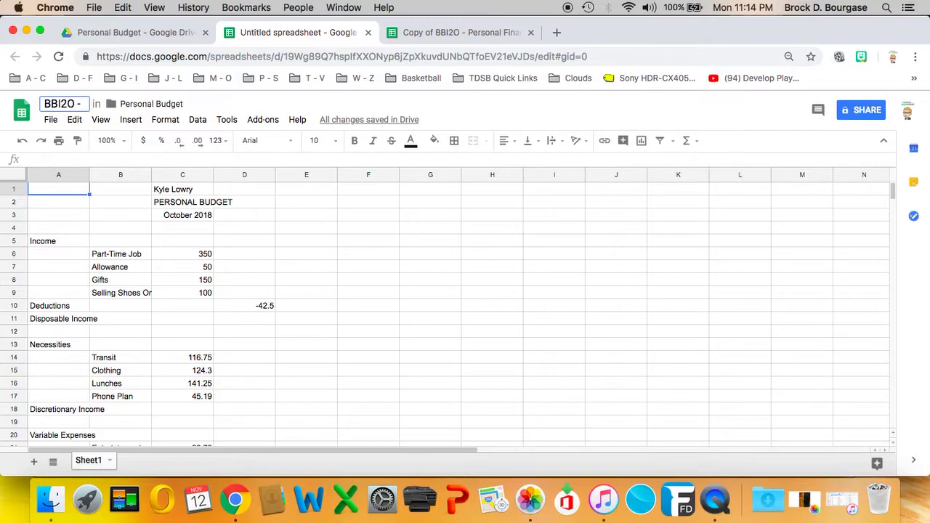
text(Personal -)
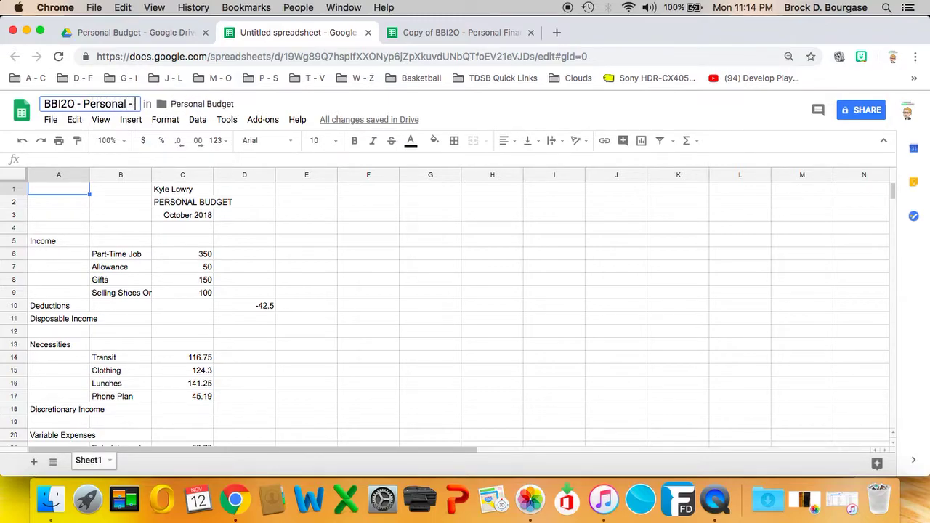
key(BackSpace)
key(BackSpace)
text(Budget)
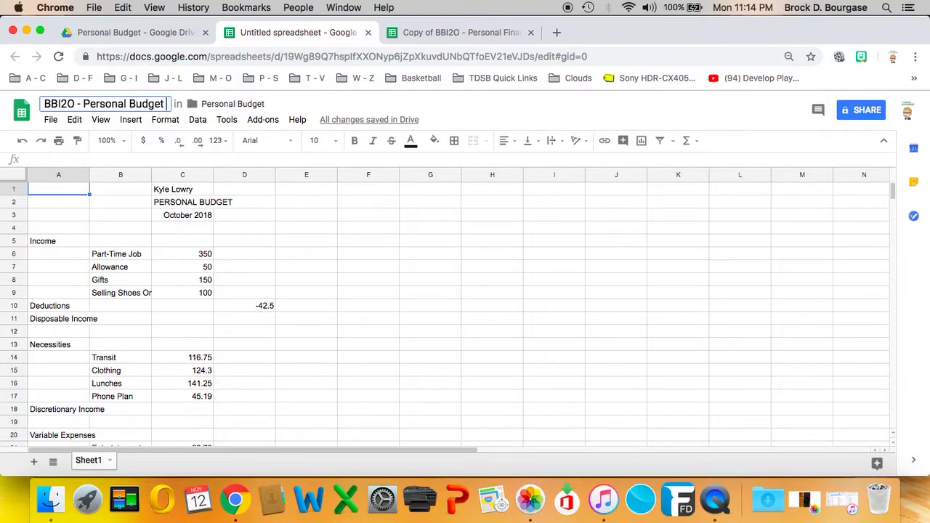
text( 0)
key(BackSpace)
text(- Your)
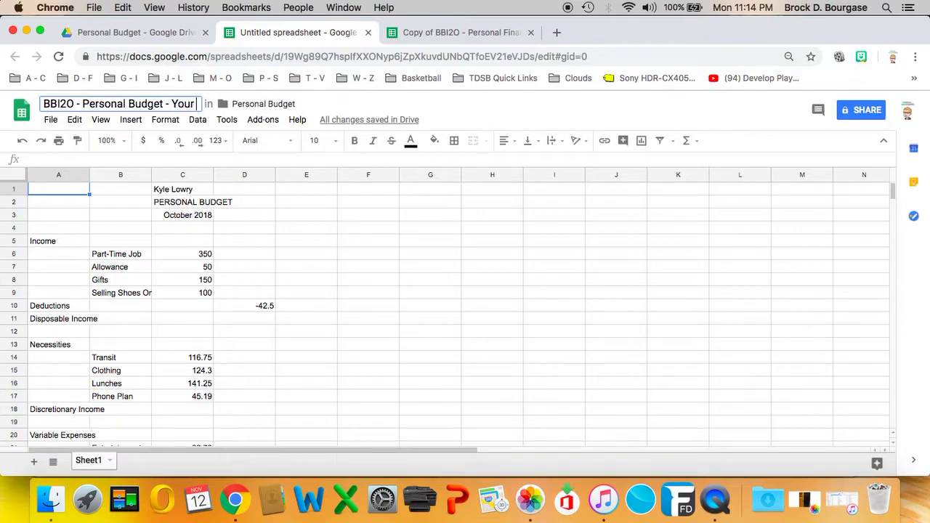
text( Full Name)
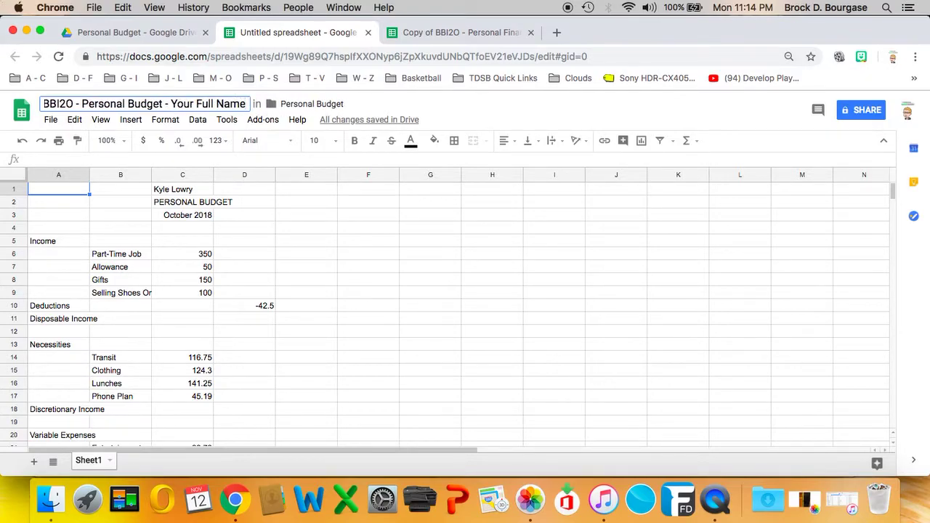
click(72, 186)
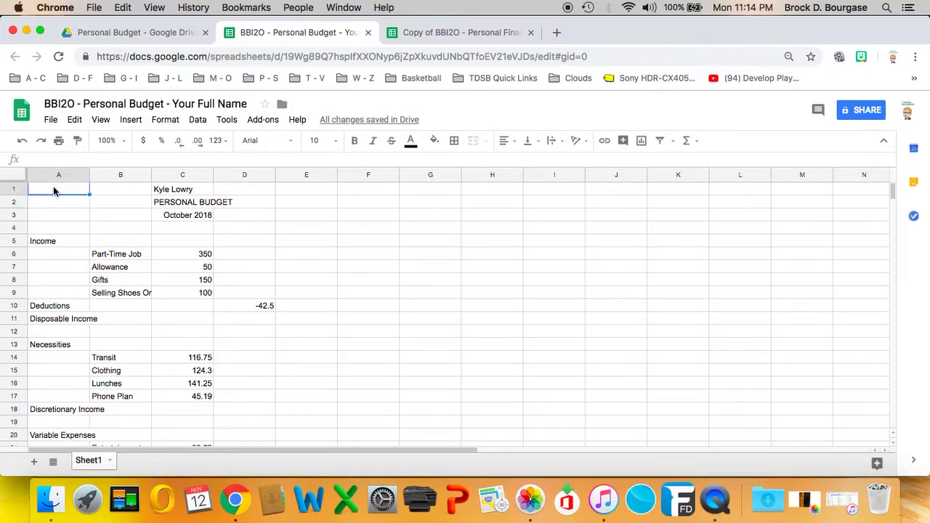
- Merge rows 1, 2 and 3 horizontally across columns A to E
drag(305, 186, 72, 195)
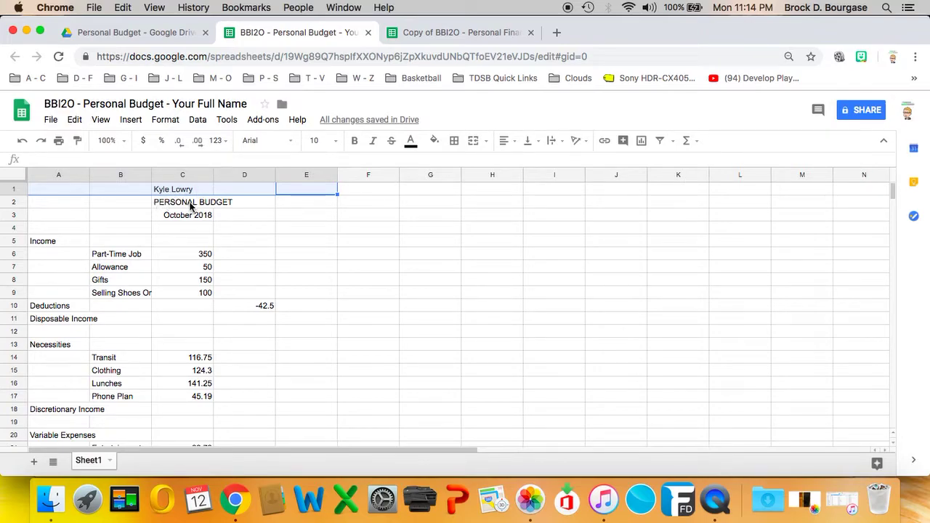
click(164, 120)
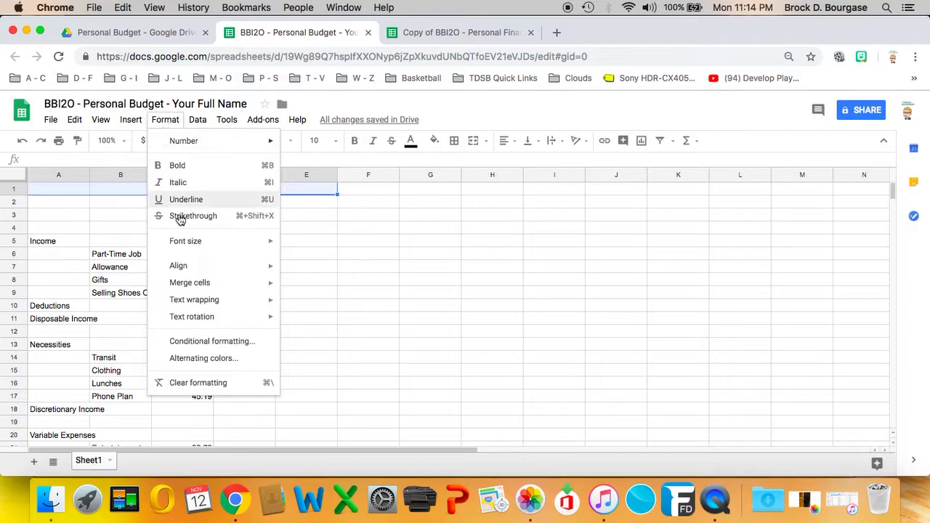
mouse_move(190, 283)
click(320, 303)
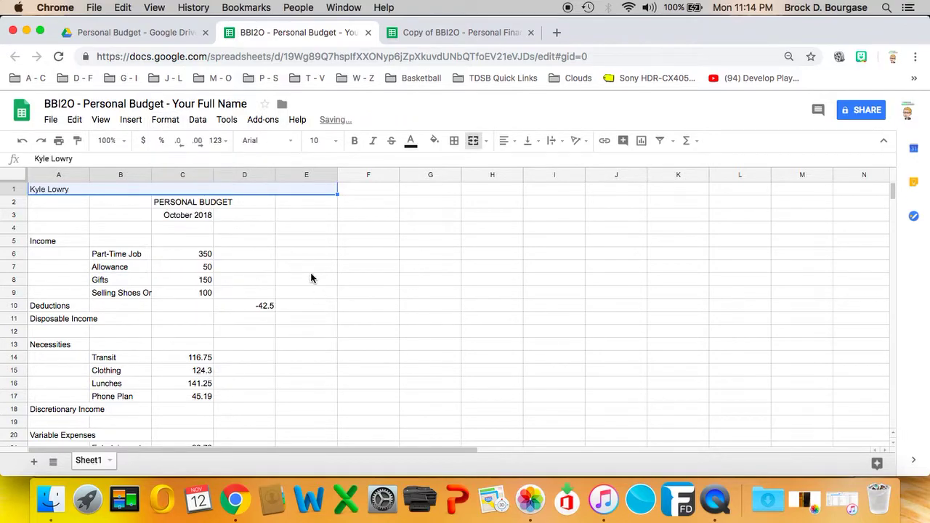
drag(304, 201, 61, 198)
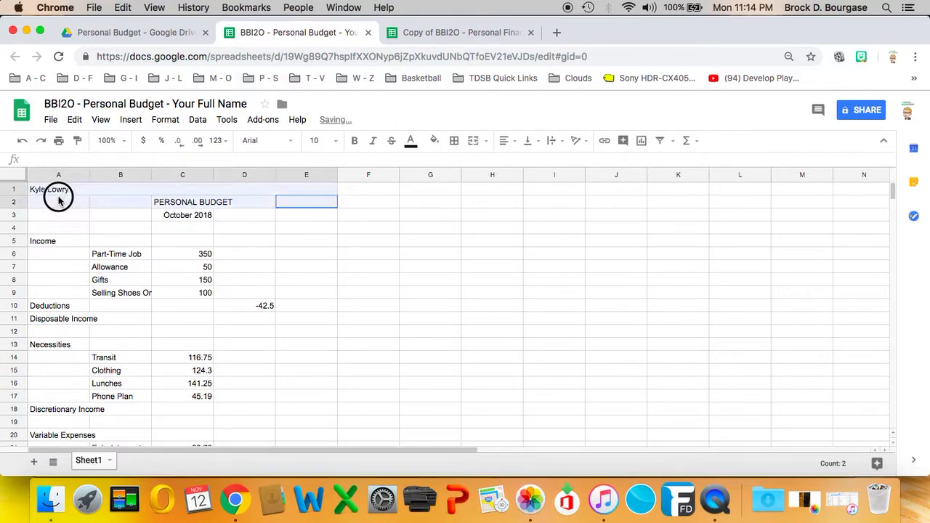
click(165, 120)
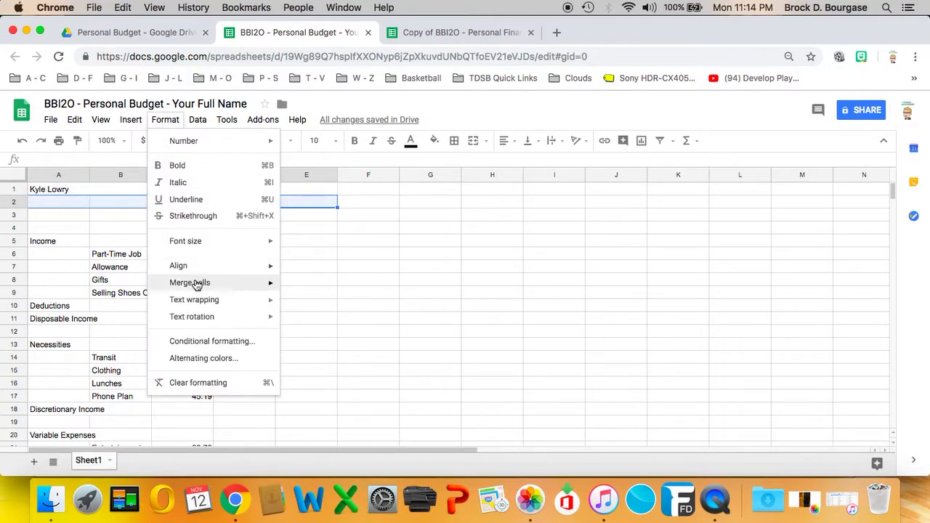
click(335, 304)
drag(291, 215, 72, 215)
click(157, 122)
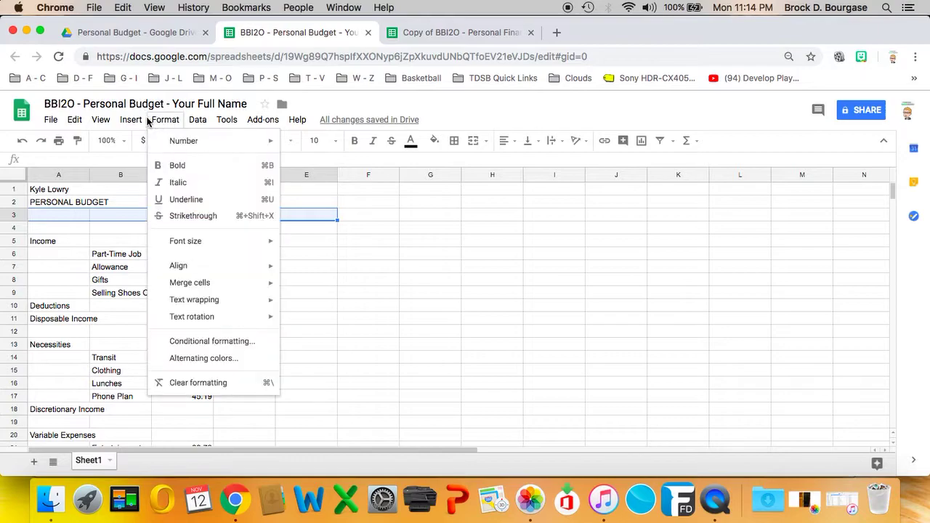
mouse_move(190, 283)
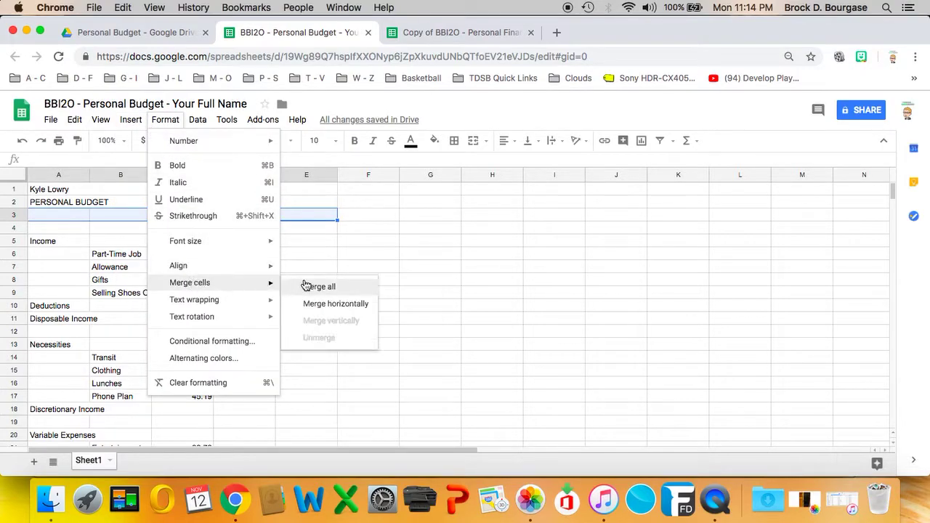
click(336, 304)
- Centre the three merged heading rows
drag(133, 189, 157, 215)
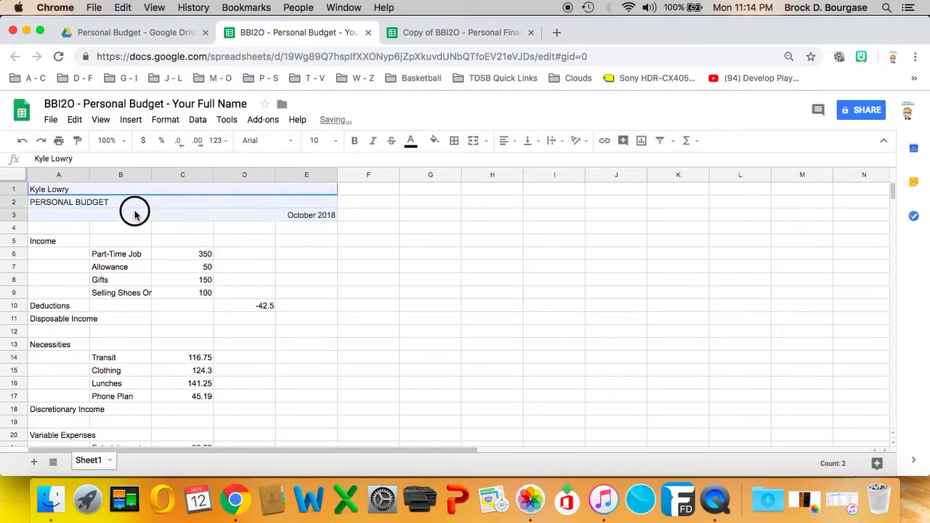
click(505, 141)
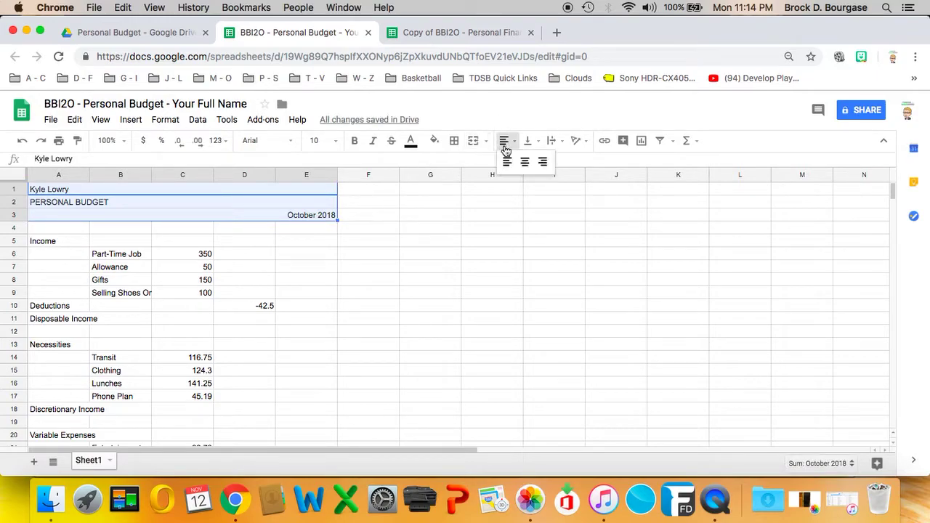
click(525, 163)
- Narrow column A to an indent and widen column B to fit 'Selling Shoes Online'
click(60, 281)
click(58, 253)
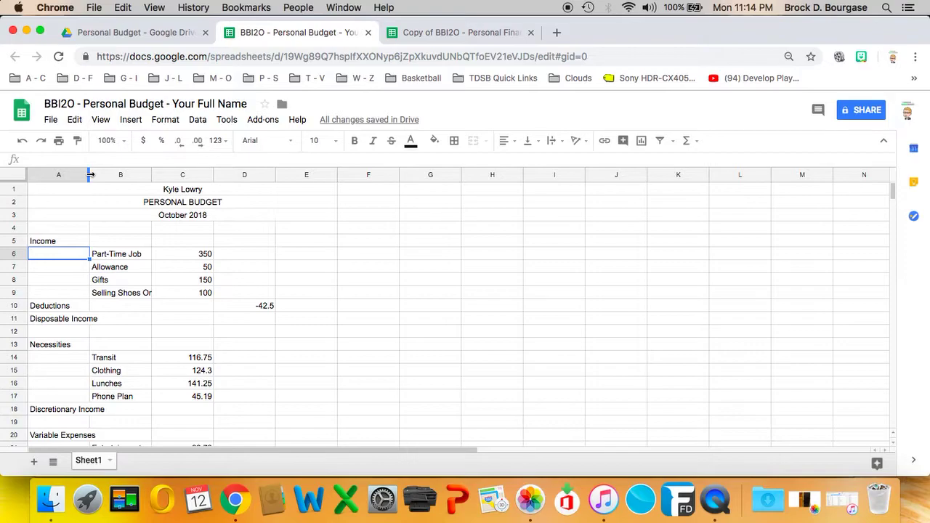
drag(90, 175, 46, 175)
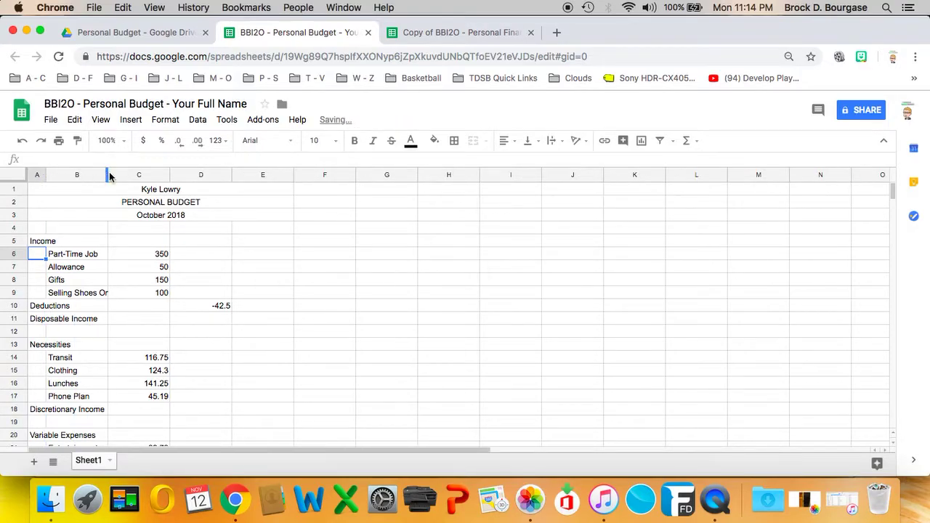
drag(106, 175, 169, 179)
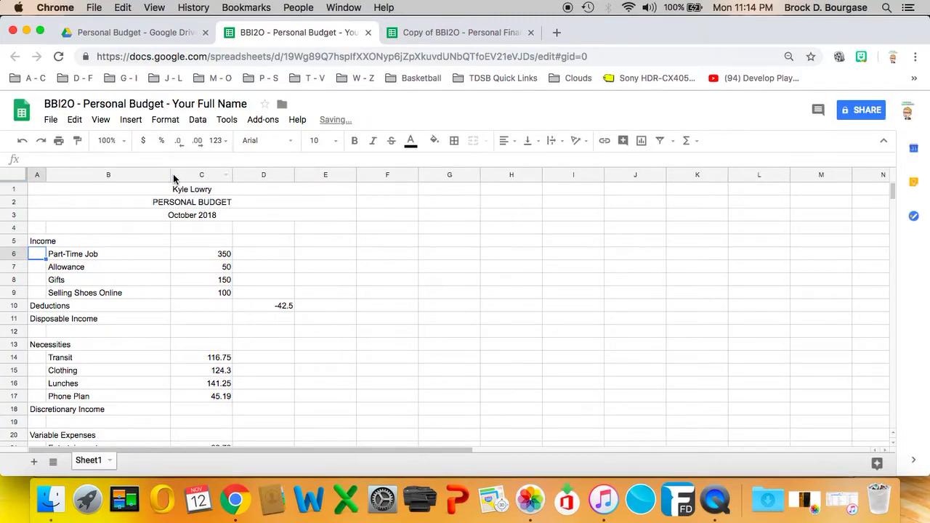
- Apply the Financial number format to the amounts in columns C and D
click(212, 244)
mouse_move(213, 244)
mouse_down()
mouse_move(285, 398)
mouse_move(283, 381)
mouse_up()
click(169, 123)
mouse_move(183, 141)
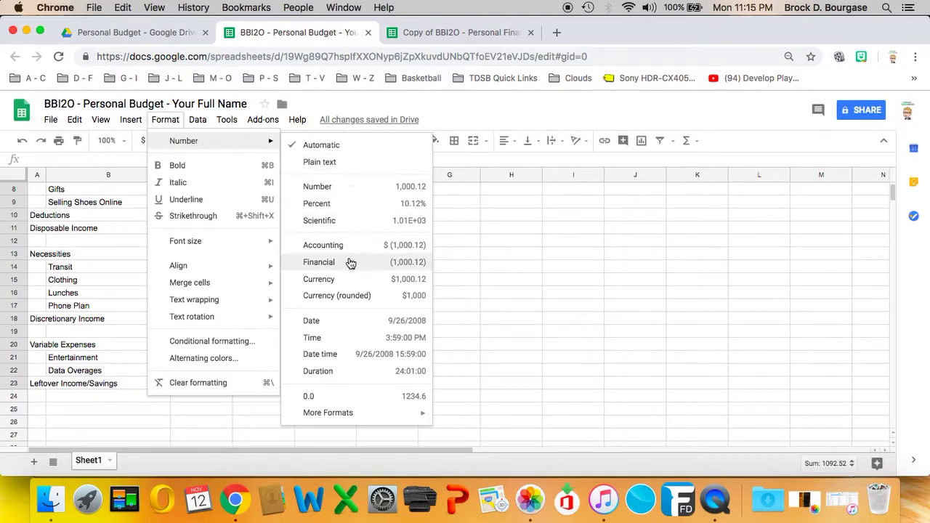
click(349, 262)
click(259, 266)
scroll(259, 266, up, 2)
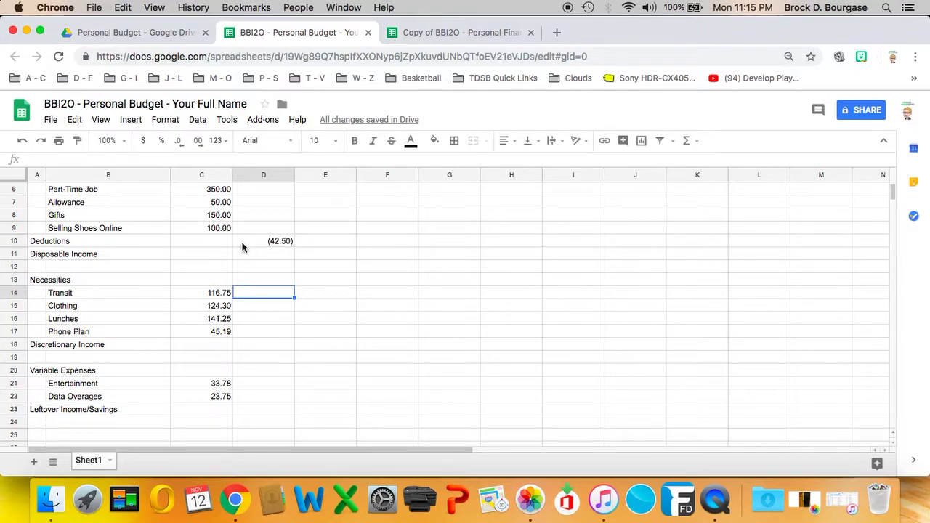
scroll(240, 244, up, 4)
click(264, 230)
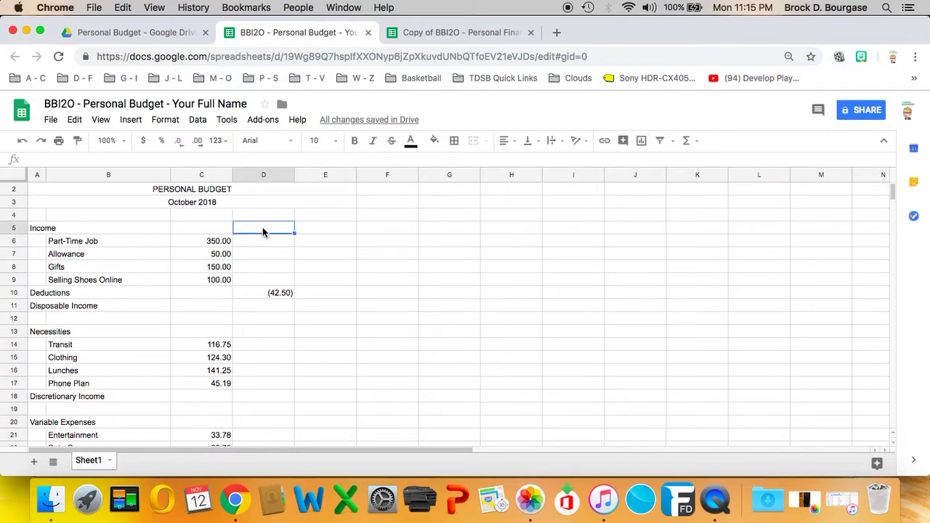
- Total the income amounts C6:C9 with =SUM in D5, giving 650.00
text(=S)
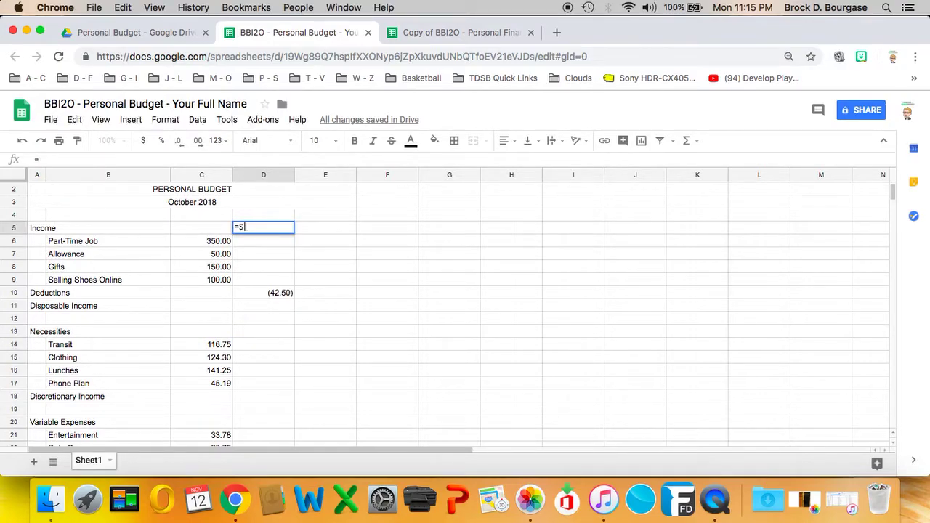
text(UM()
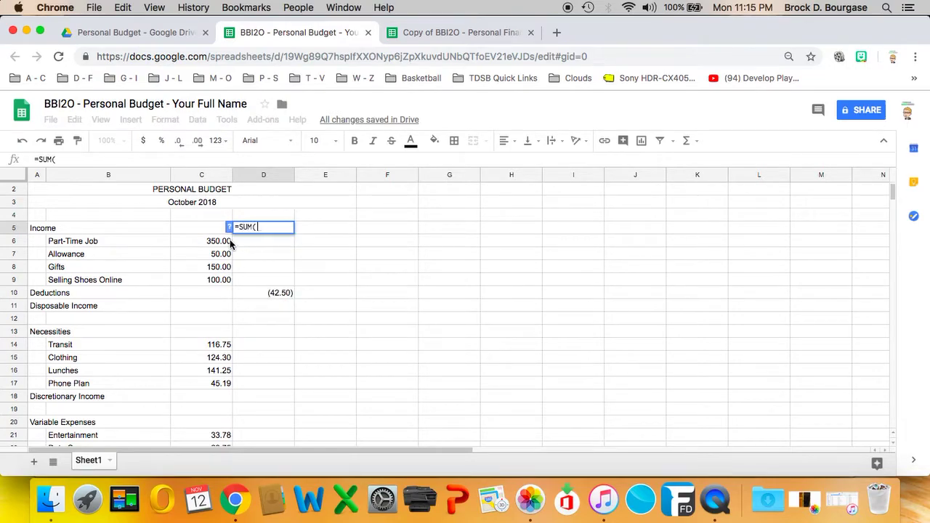
drag(218, 242, 224, 282)
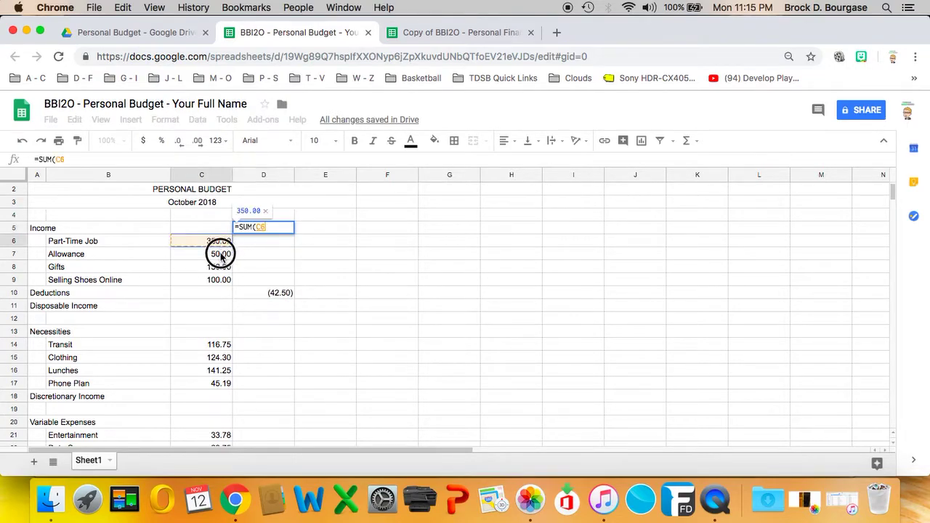
click(175, 161)
key(Return)
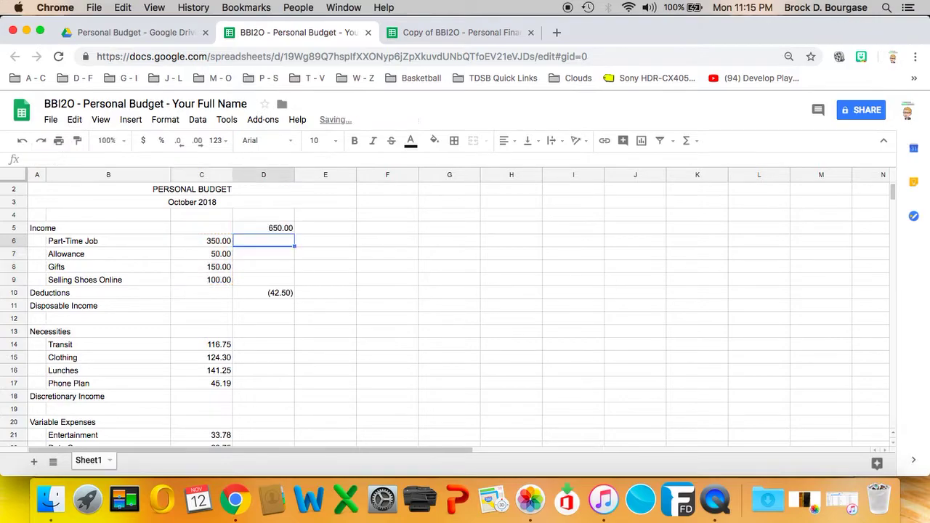
- Enter =D5+D10 in D11 for disposable income of 607.50
click(263, 306)
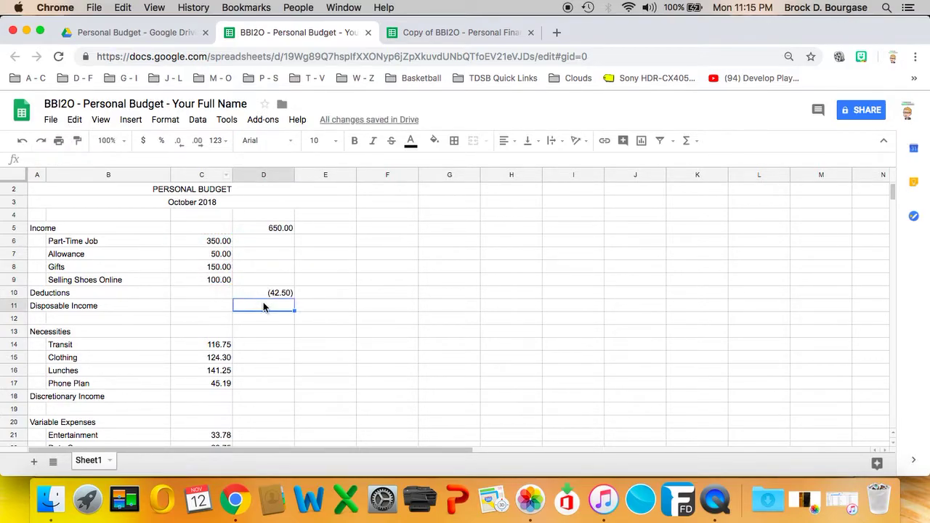
text(=)
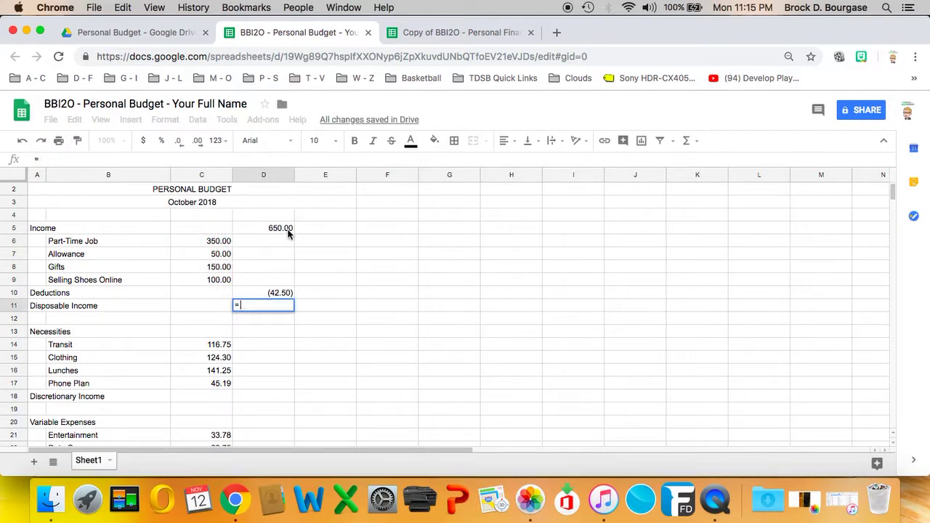
click(288, 234)
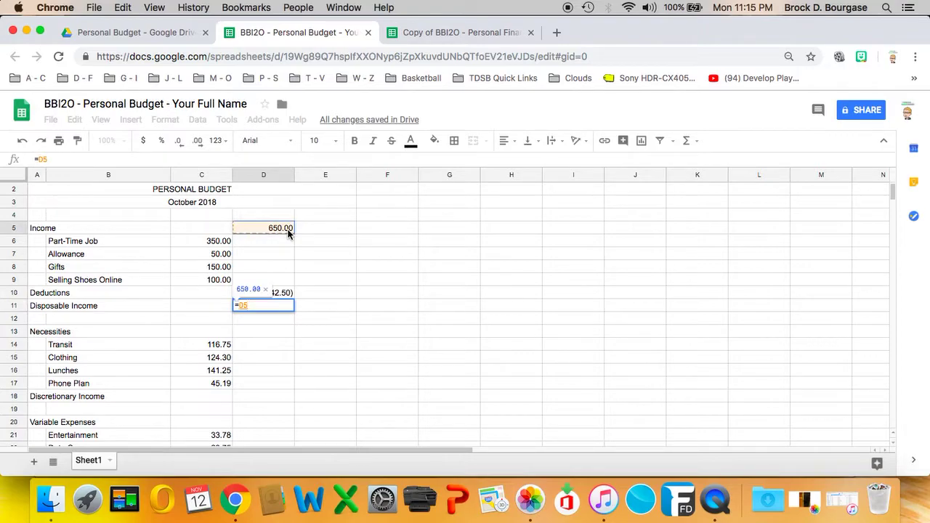
text(+)
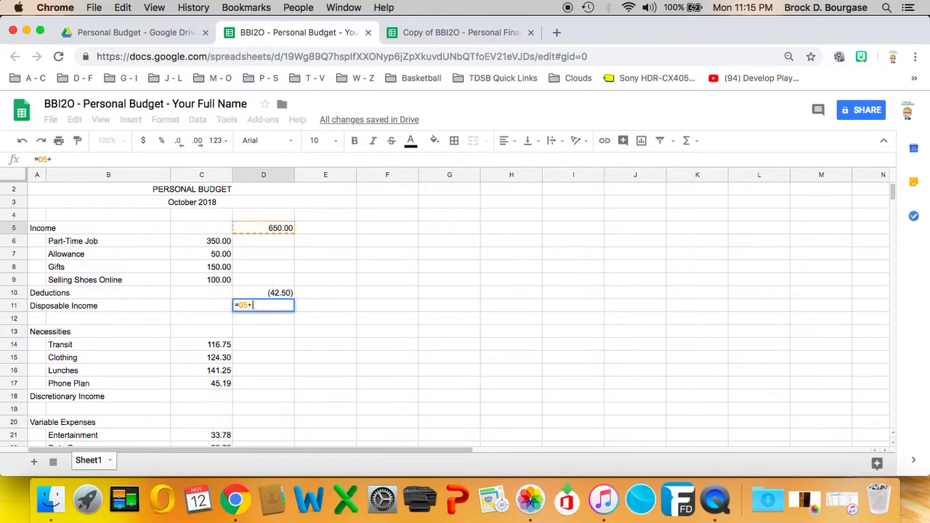
click(288, 294)
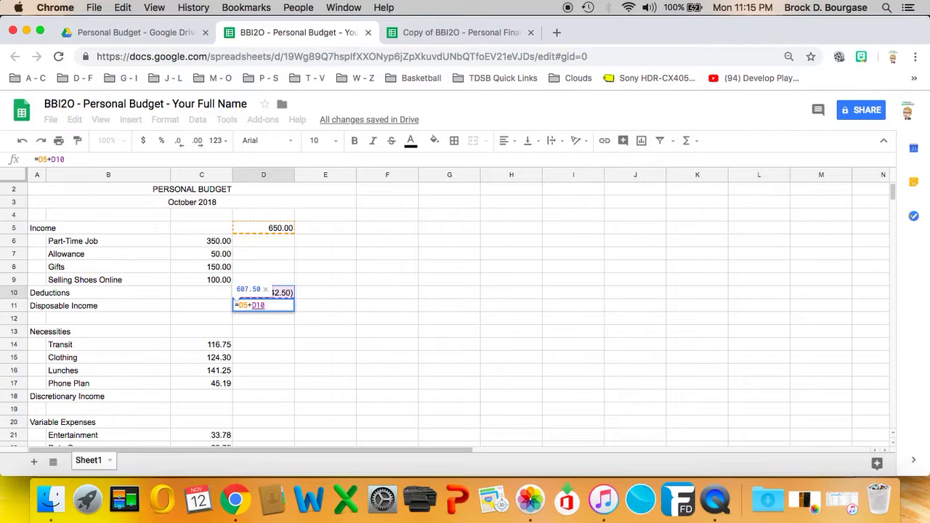
key(Return)
- Add a bottom border under the (42.50) deductions amount in D10
click(272, 293)
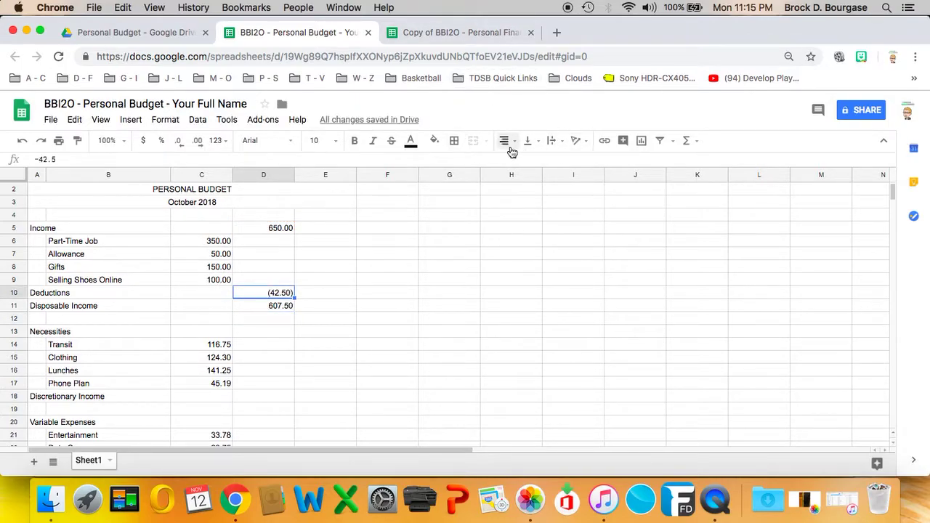
click(453, 142)
click(561, 186)
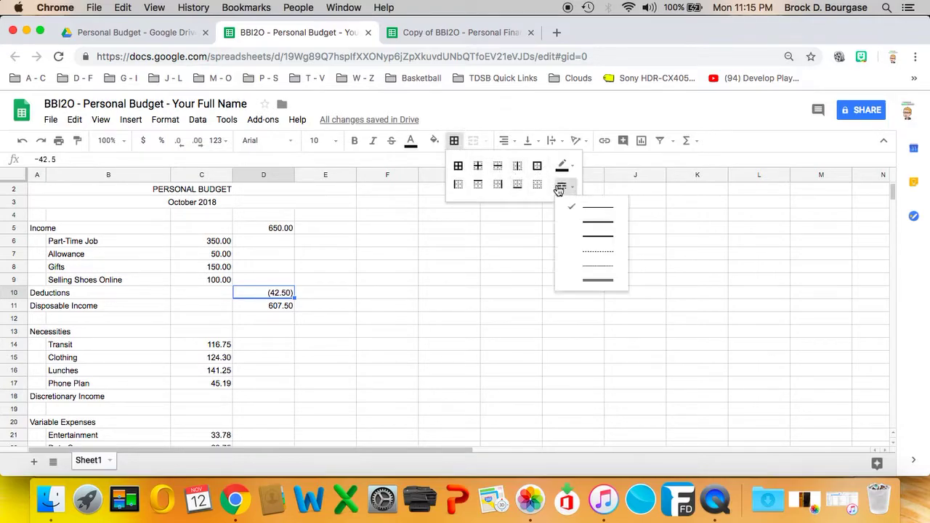
click(577, 222)
click(455, 144)
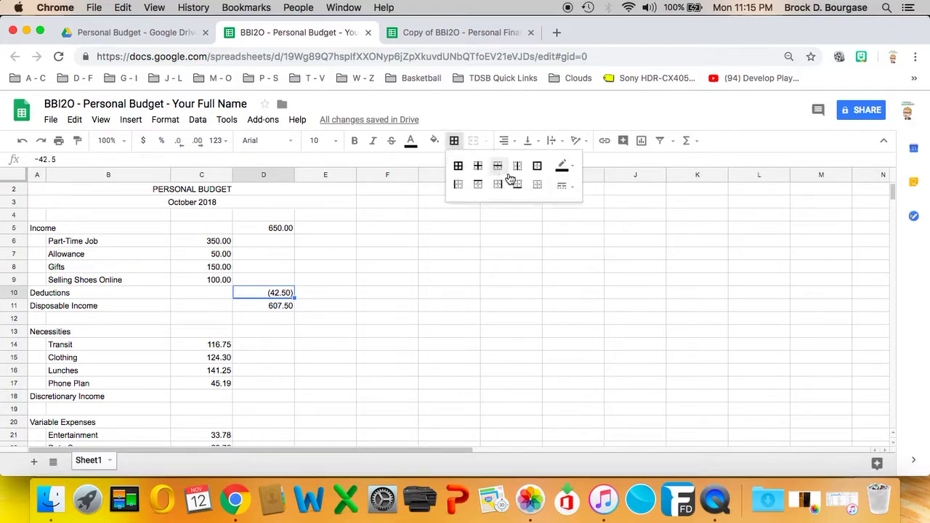
click(517, 184)
click(266, 399)
click(275, 336)
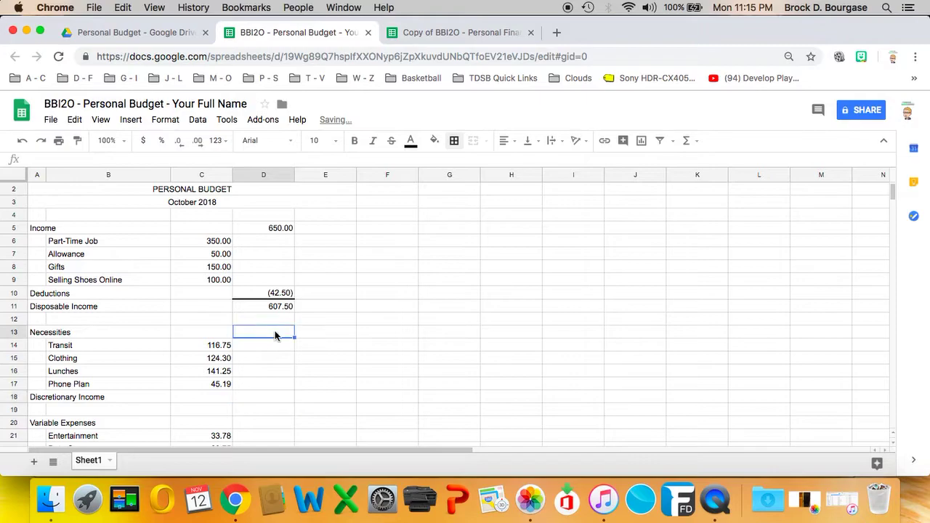
- Enter =SUM(C14:C17) in D13 to total necessities at 427.49
text(=)
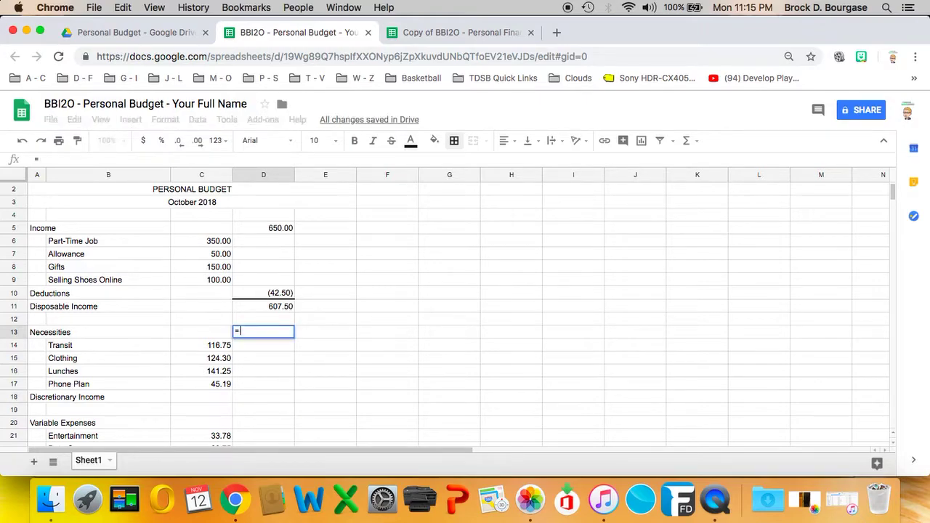
text(SUM()
drag(218, 345, 228, 388)
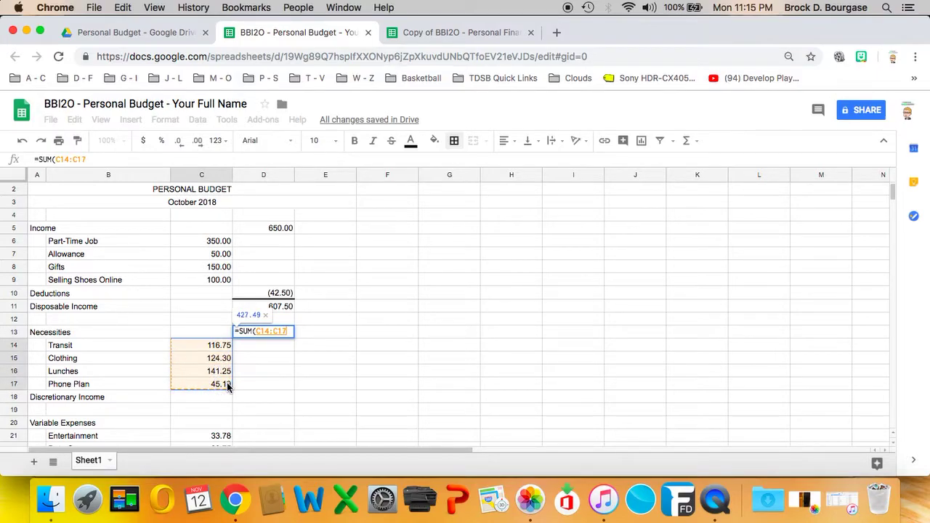
text())
key(Return)
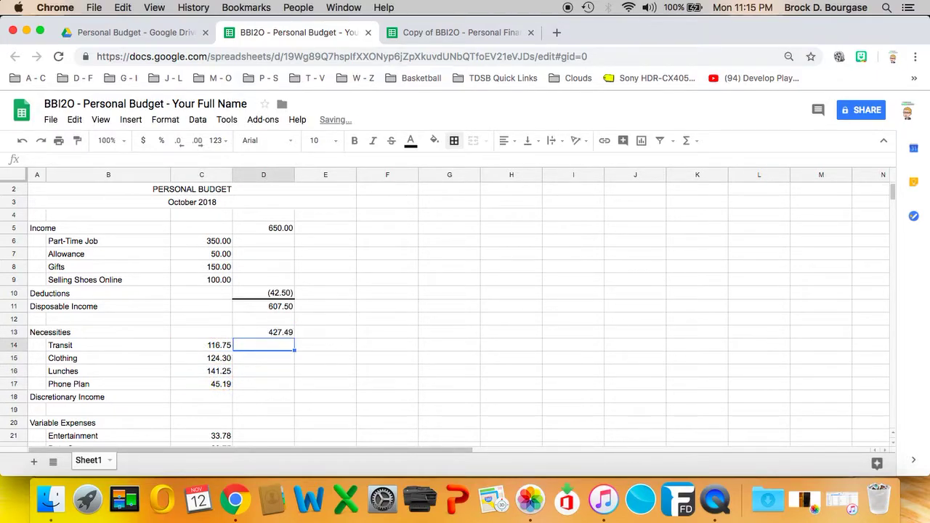
- Enter =D11-D13 in D18 for discretionary income of 180.01
key(Down)
key(Down)
key(Down)
key(Down)
text(=)
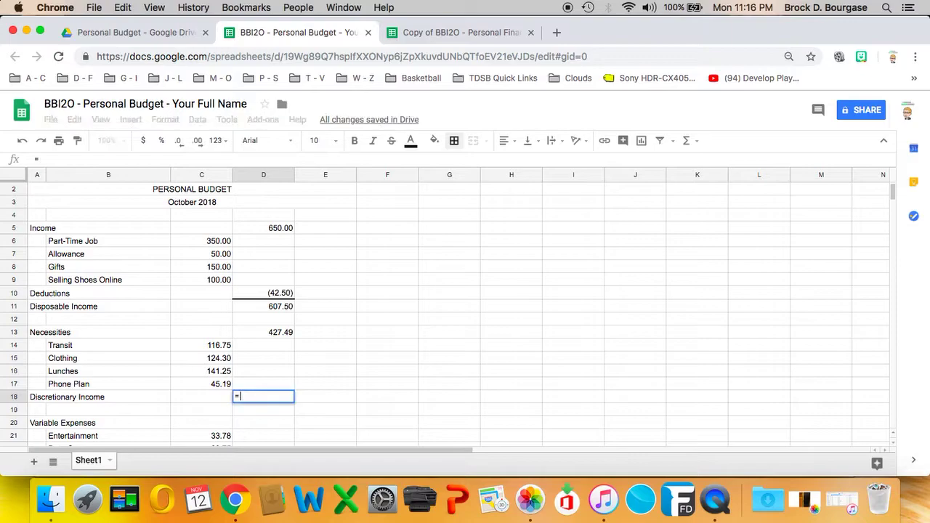
click(280, 308)
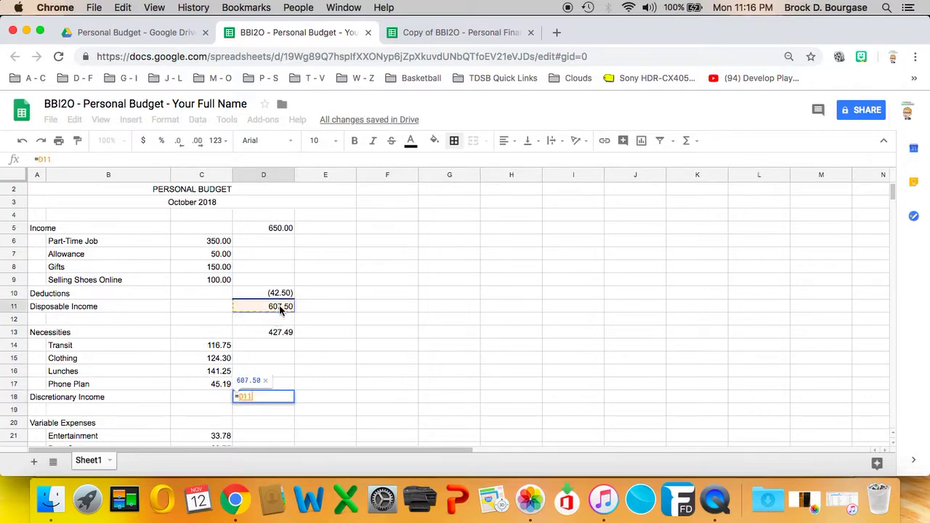
text(-)
click(278, 334)
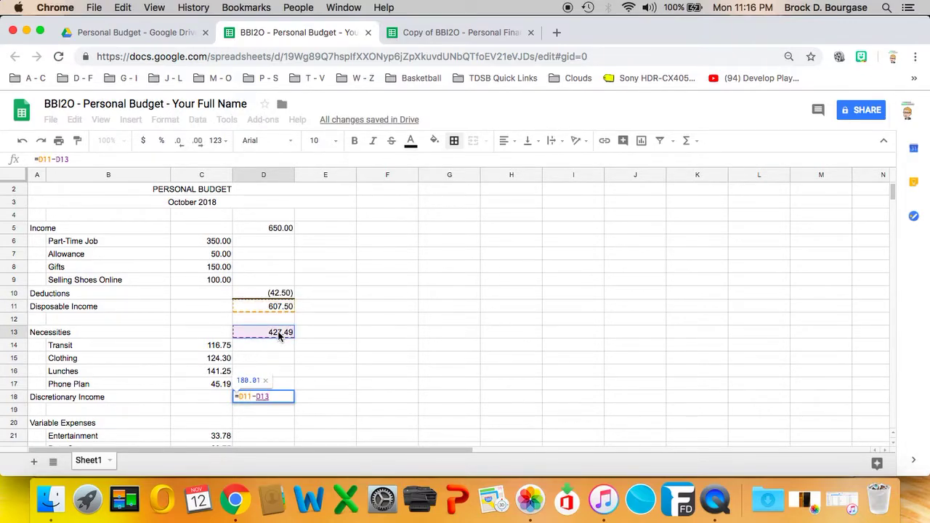
key(Return)
- Add a bottom border under cell D17
key(Up)
key(Up)
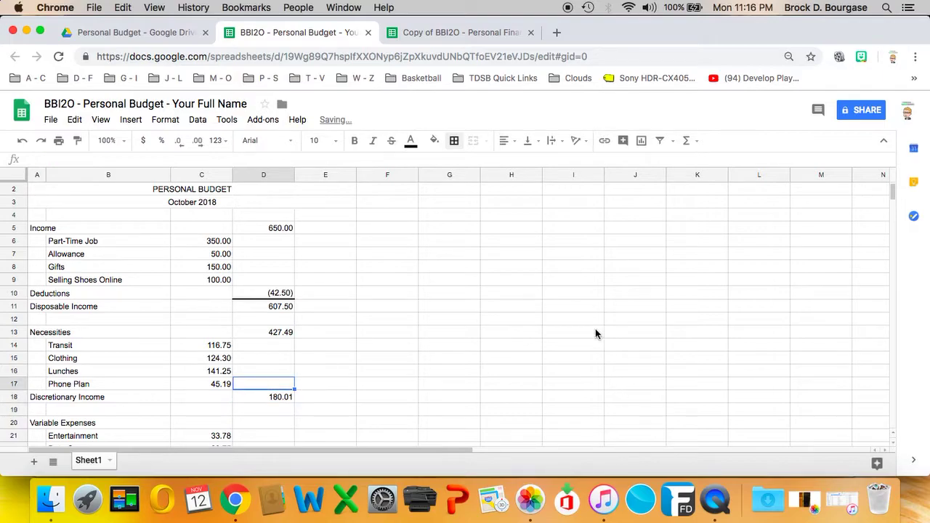
click(462, 146)
click(561, 185)
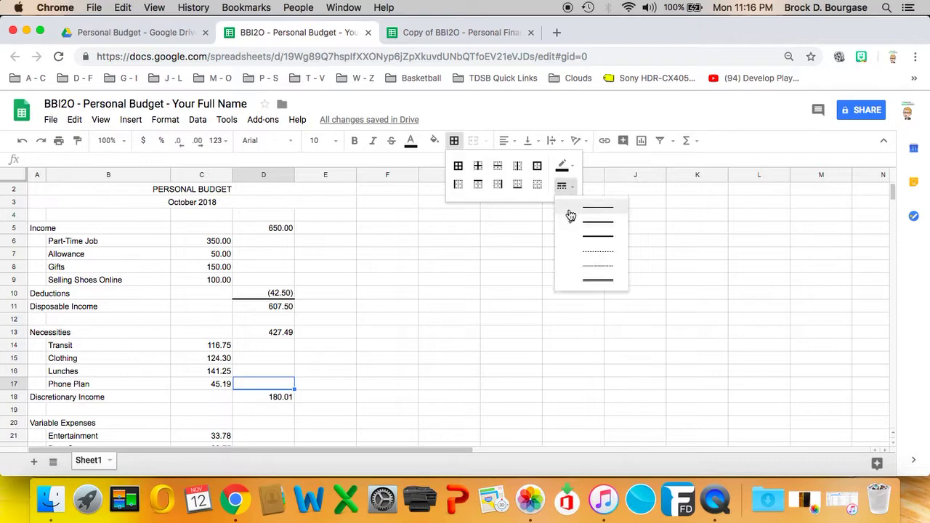
click(568, 214)
click(519, 188)
click(247, 331)
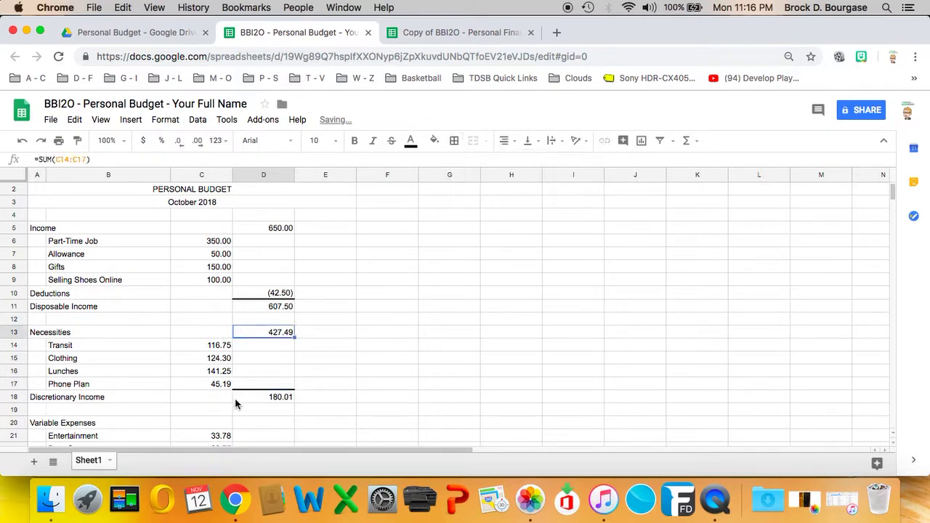
scroll(240, 397, up, 1)
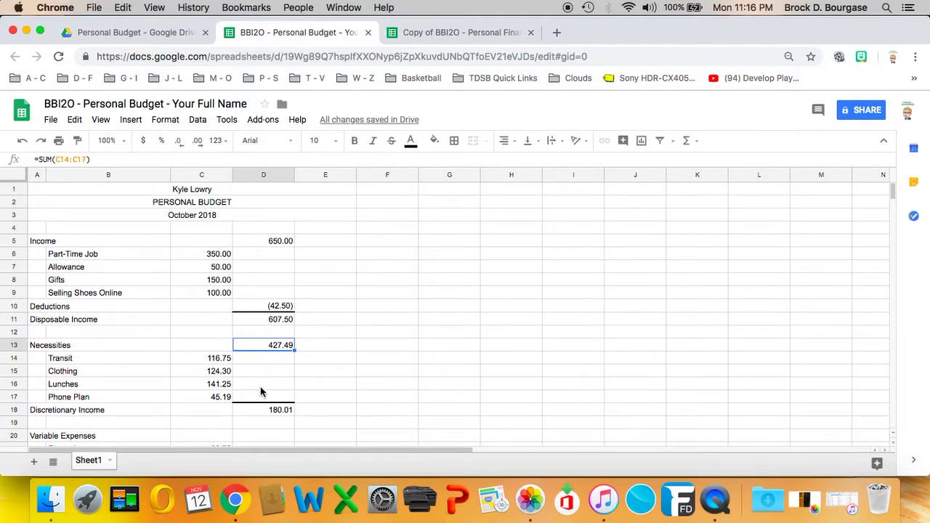
click(258, 435)
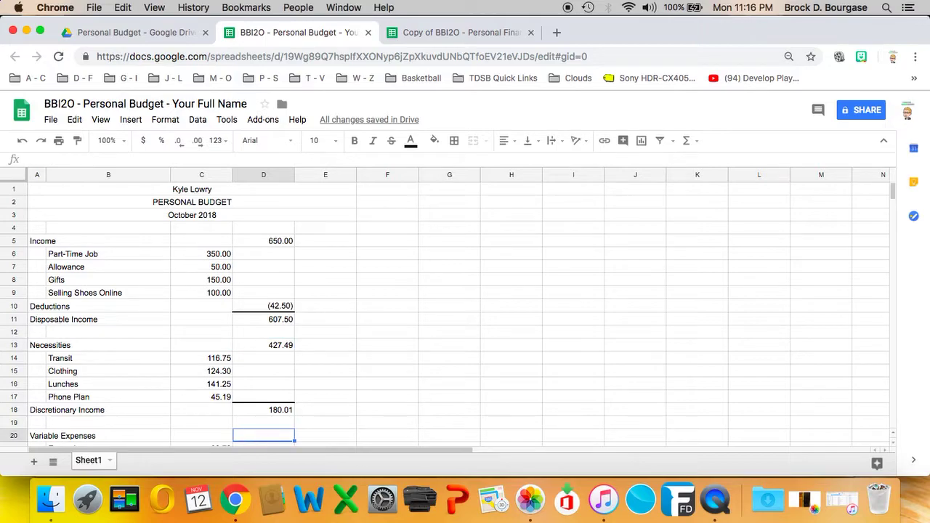
- Total variable expenses C21:C22 with =SUM in D20, giving 57.53
scroll(445, 312, down, 2)
text(=)
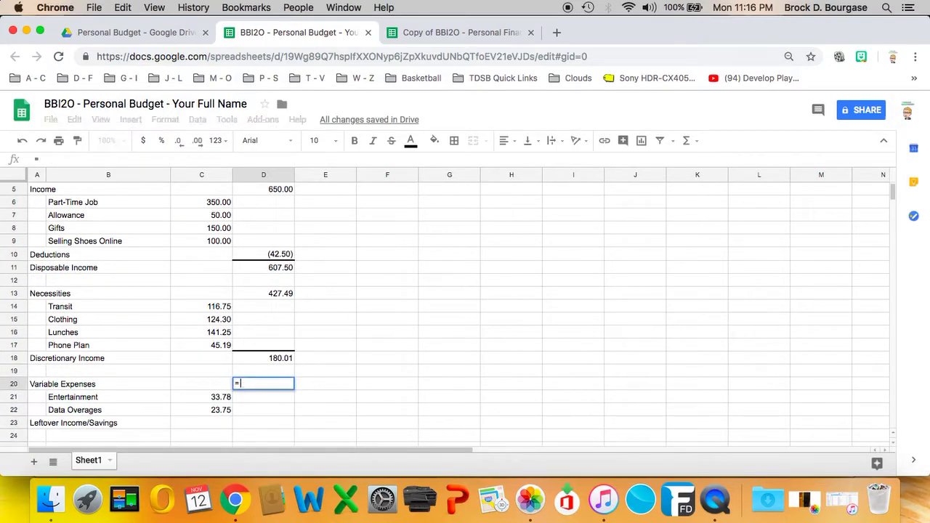
text(SUM()
drag(222, 397, 224, 412)
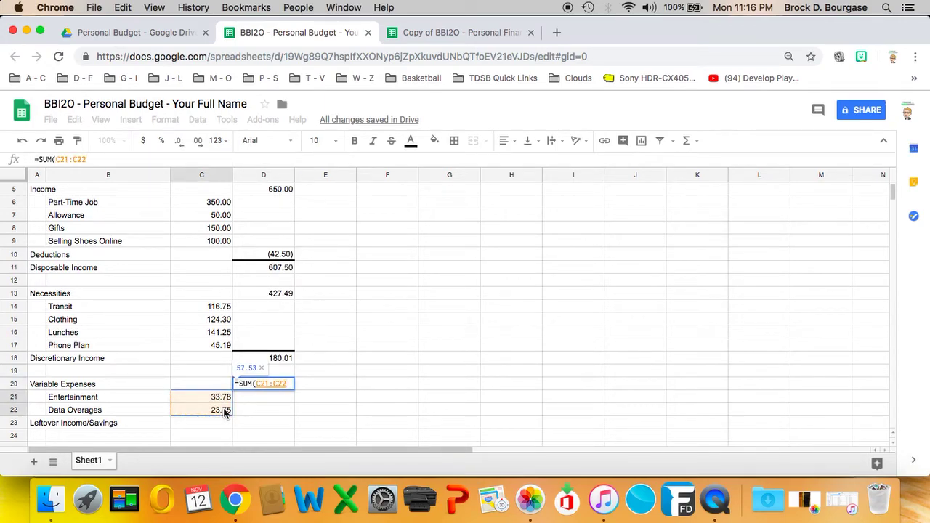
key(Return)
- Enter =D18-D20 in D23 for leftover savings of 122.48
key(Down)
key(Down)
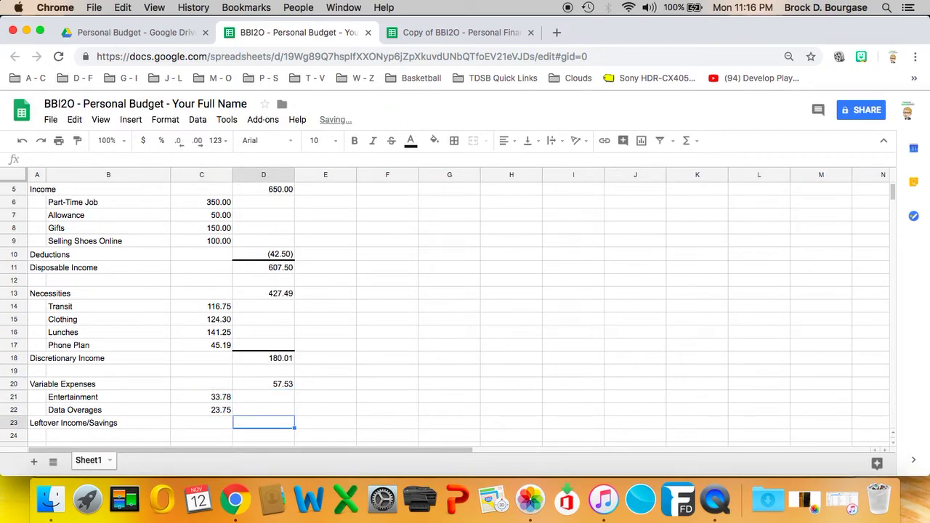
text(=)
click(257, 357)
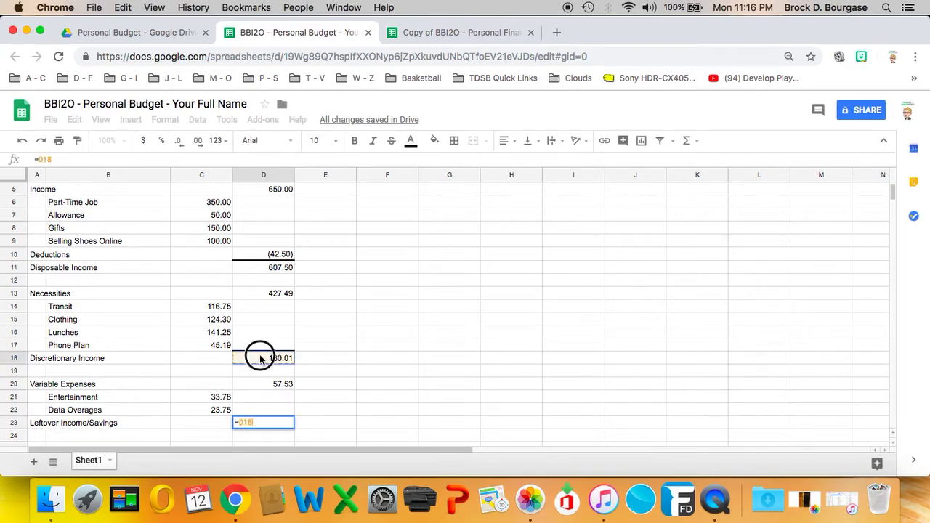
text(-)
click(283, 384)
key(Return)
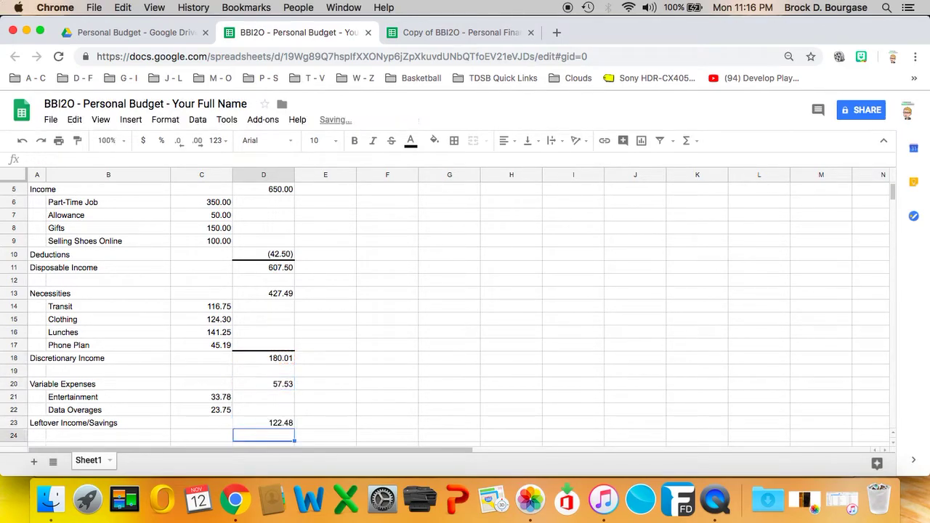
- Add a bottom border under cell D22 and check the D23 formula
key(Up)
key(Up)
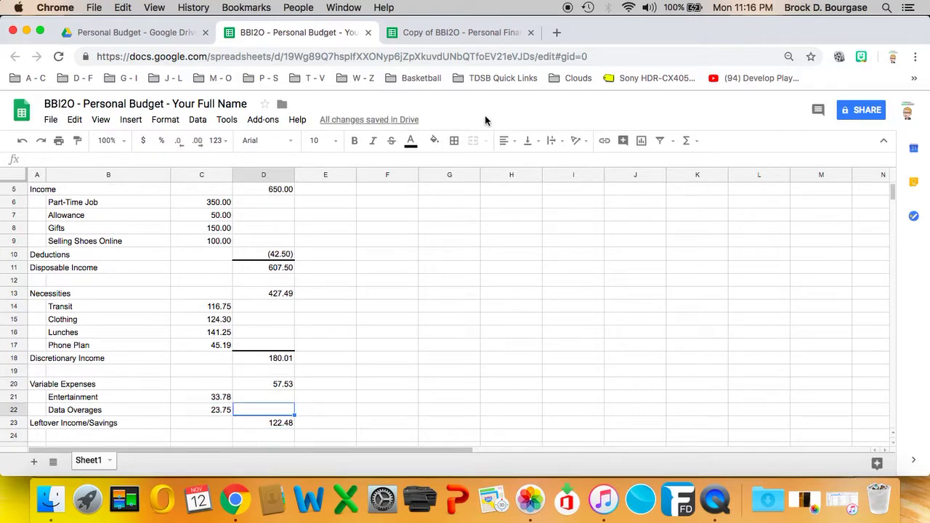
click(455, 141)
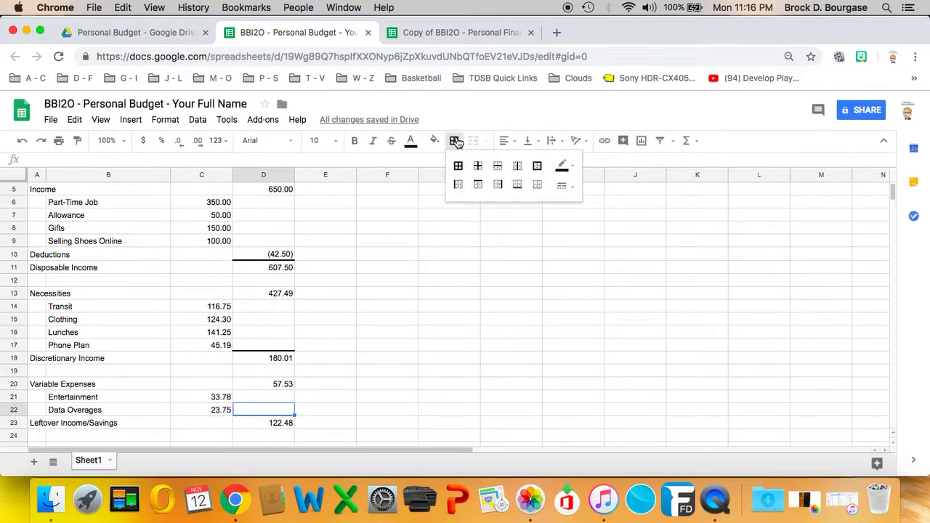
click(519, 185)
click(387, 333)
click(277, 423)
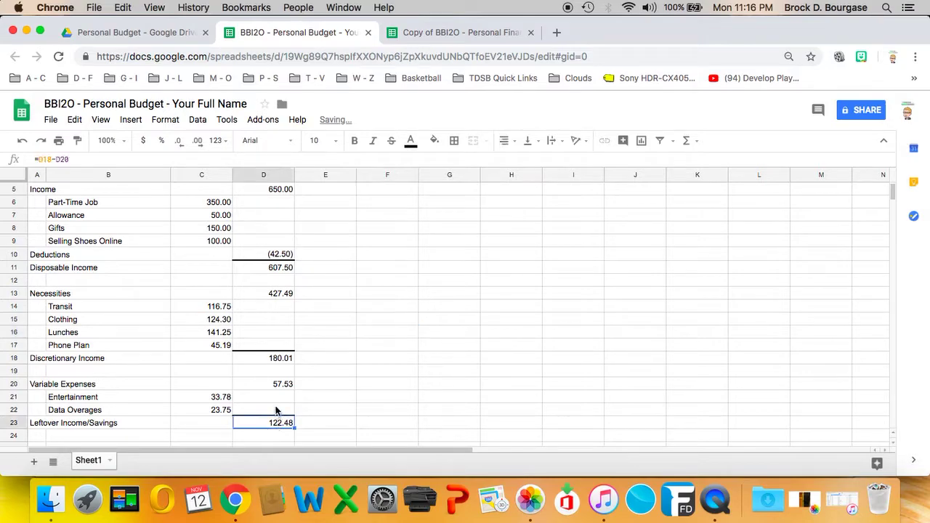
click(262, 427)
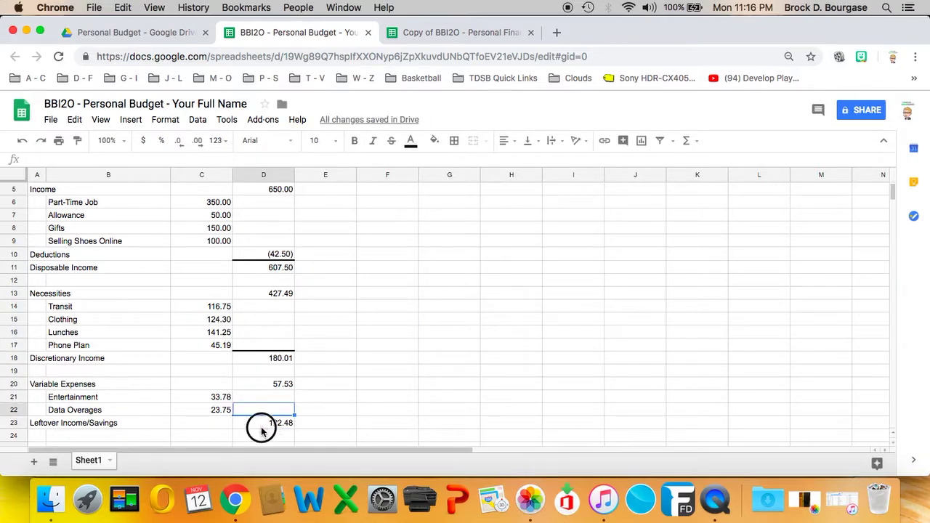
- Rename the Sheet1 tab to 'Personal Budget'
double_click(97, 462)
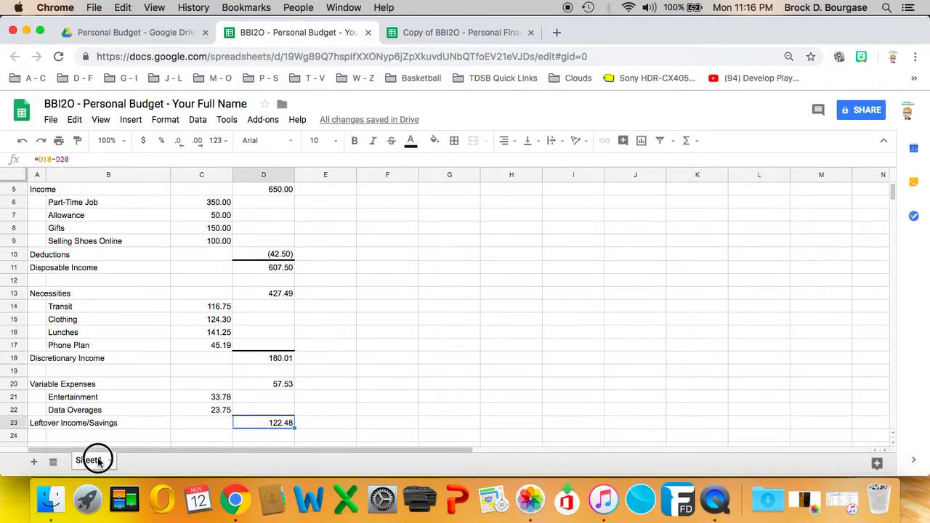
text(Pers)
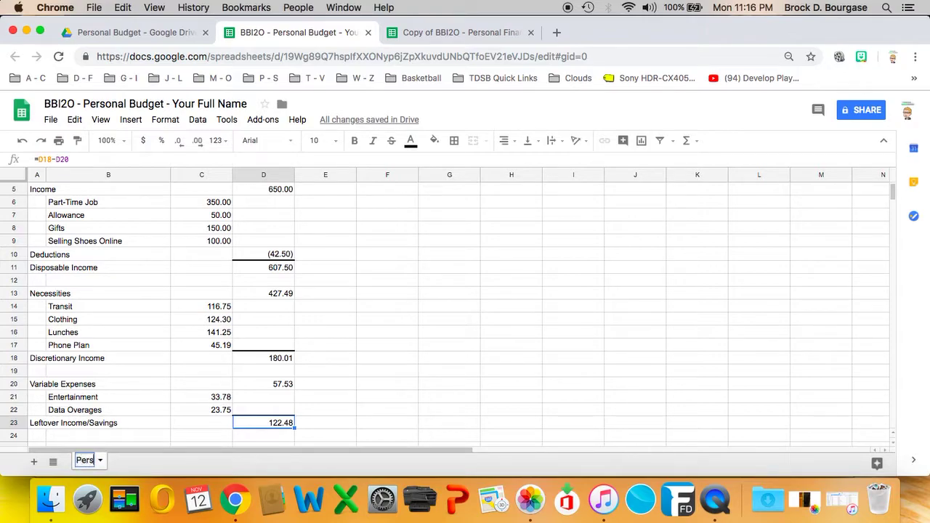
text(onal Budg)
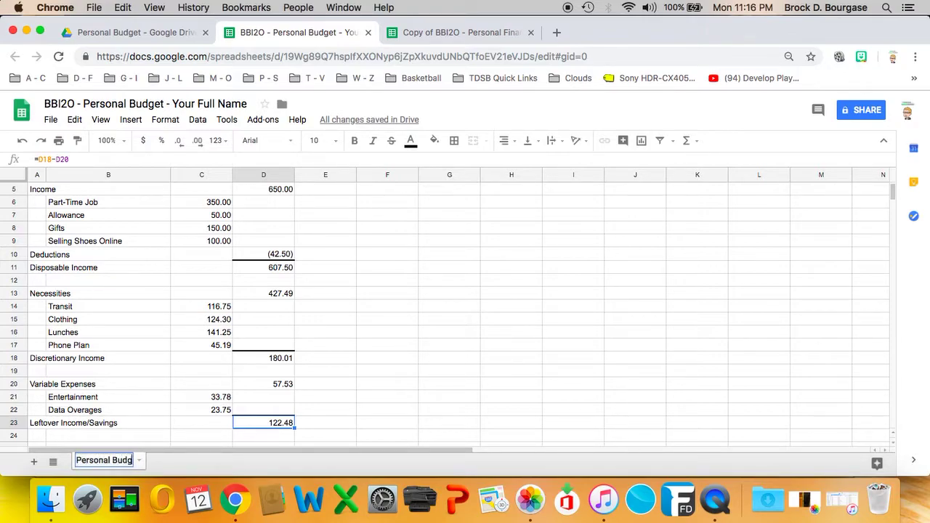
text(et)
click(94, 372)
scroll(96, 387, up, 2)
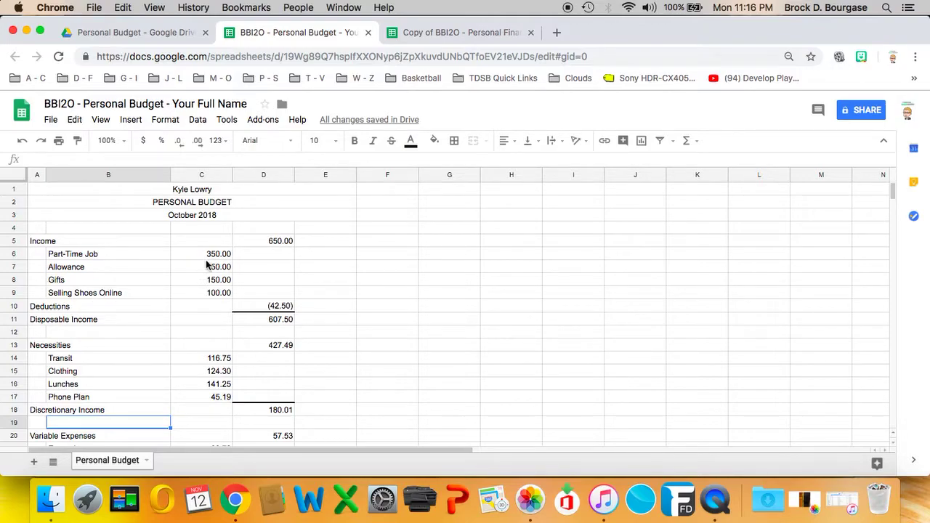
- Insert a pie chart of the income sources and amounts in B6:C9
drag(209, 256, 130, 299)
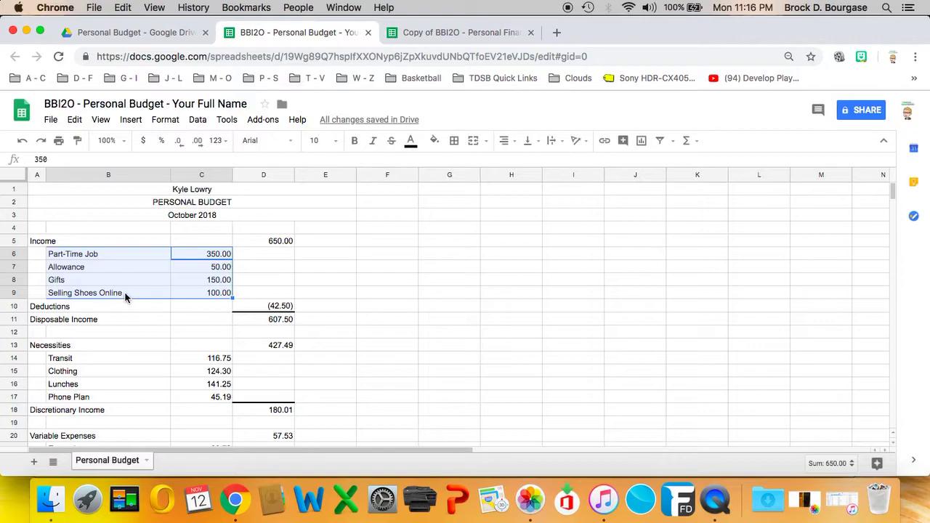
click(131, 120)
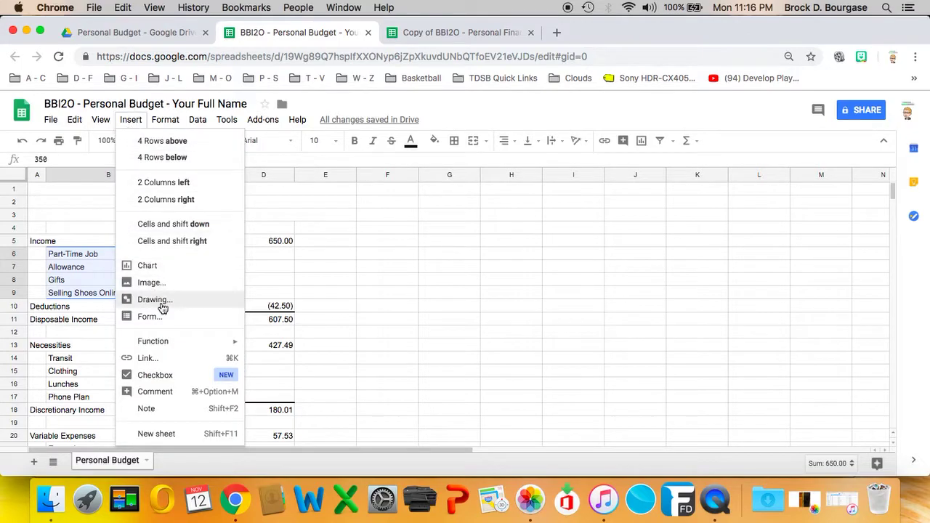
click(168, 274)
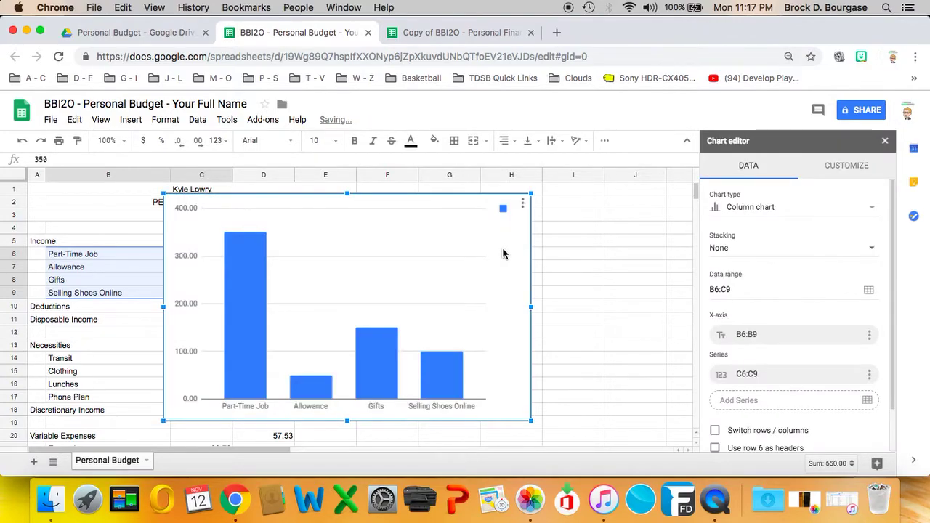
click(806, 207)
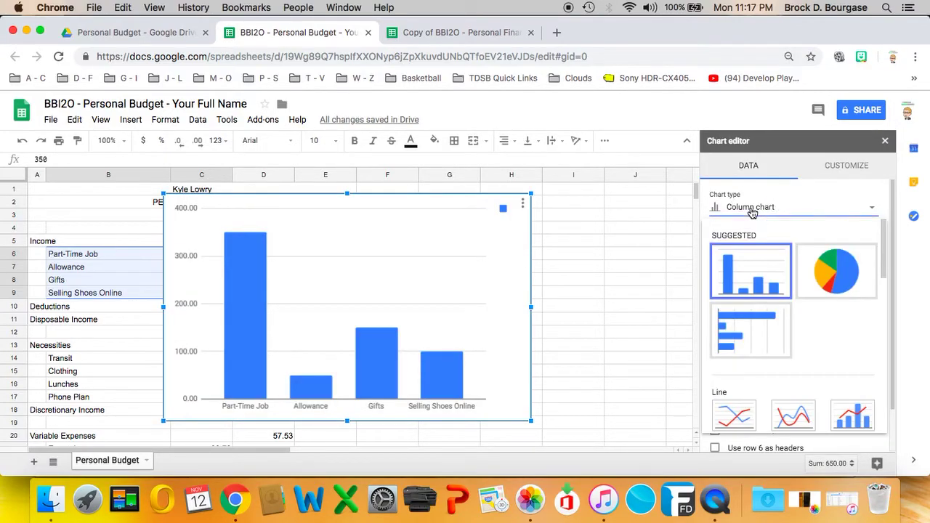
click(870, 289)
- Begin entering the income pie chart title 'Sources of Income - October 2018' under Chart & axis titles
click(822, 172)
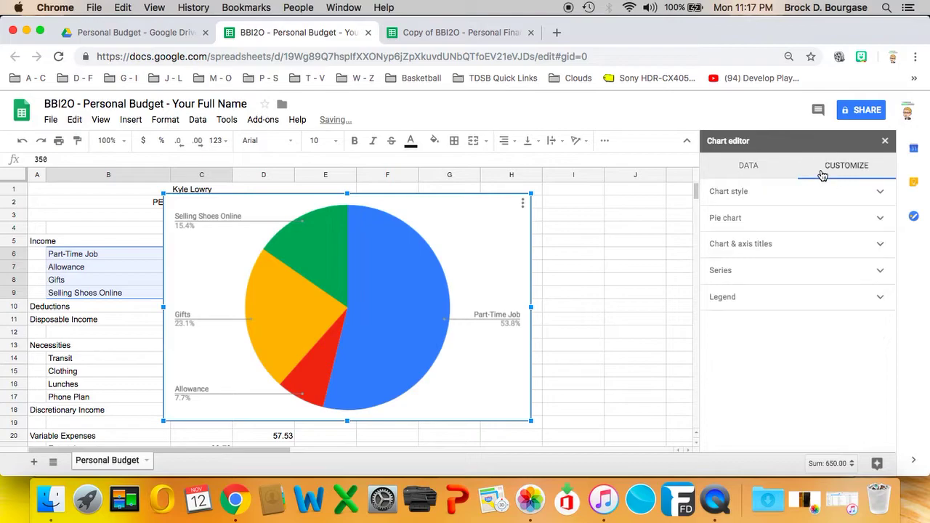
click(740, 247)
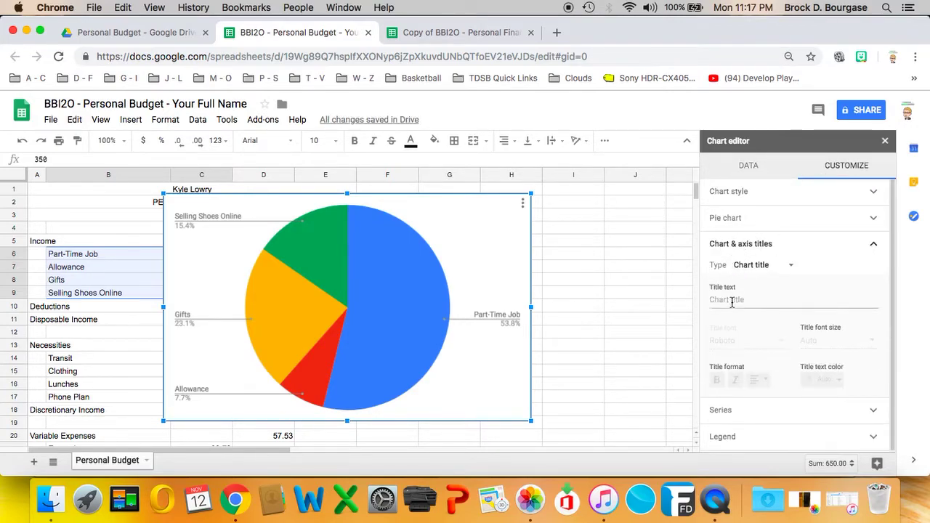
click(732, 302)
text(Soure)
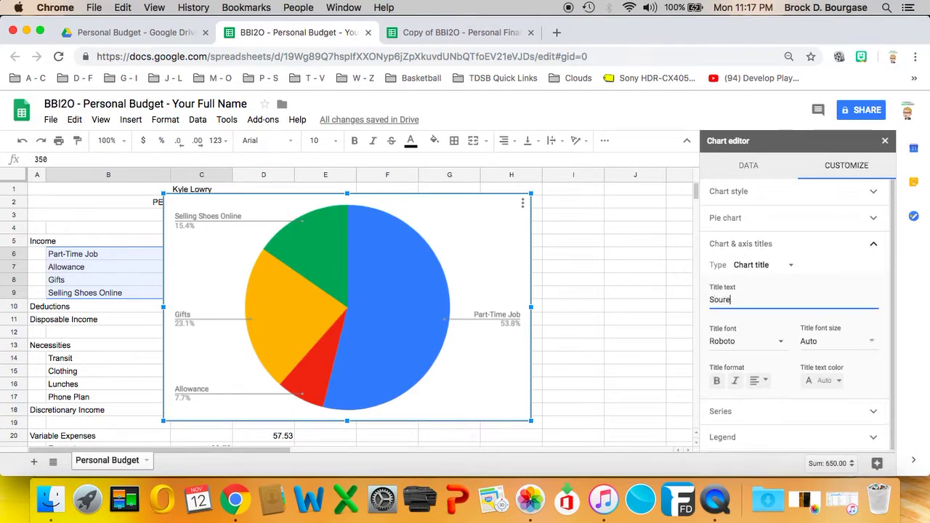
key(BackSpace)
text(ces of Income - October 201)
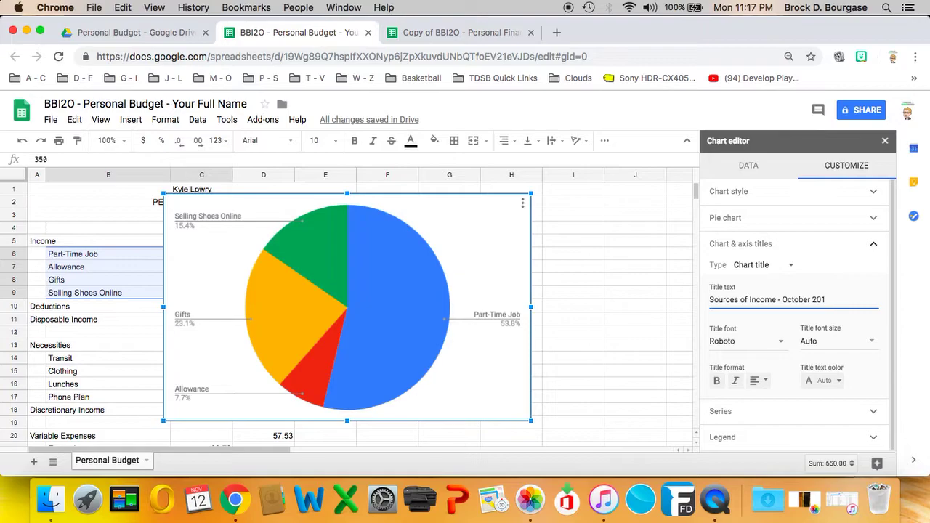
text(8)
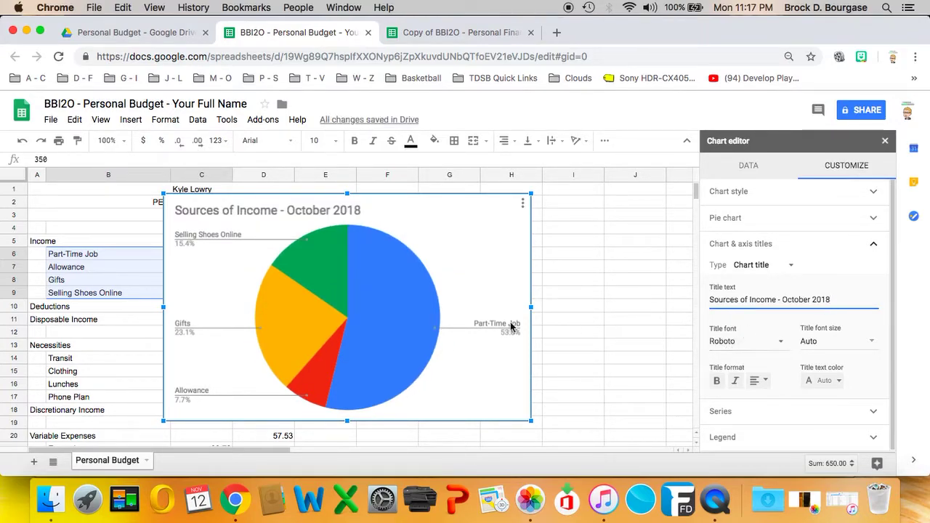
click(374, 294)
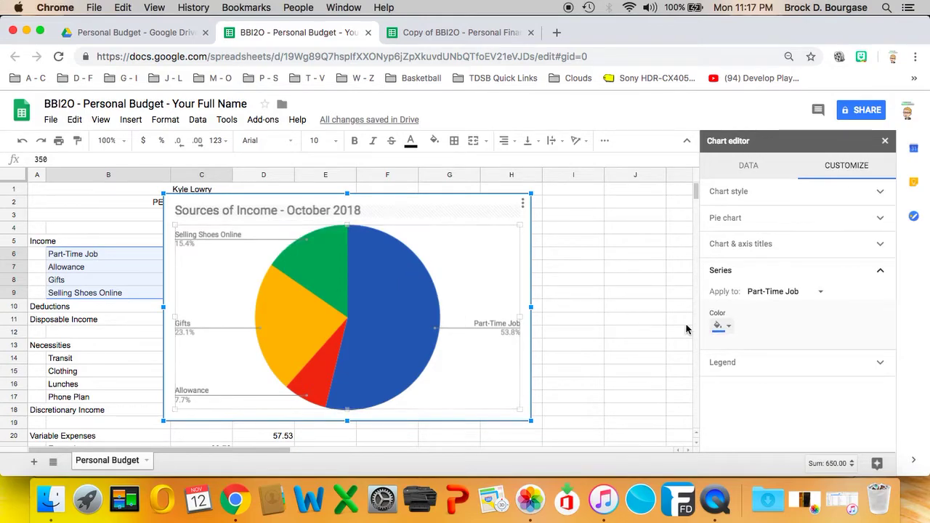
click(724, 327)
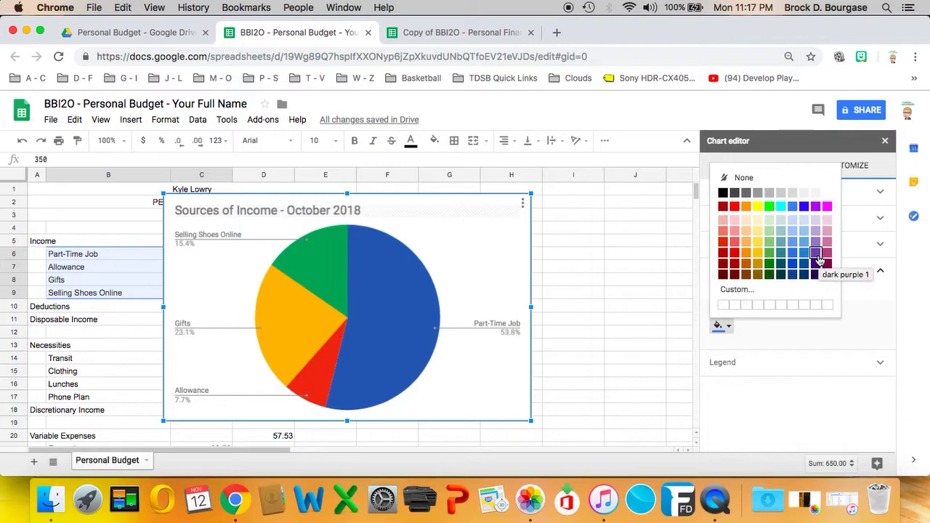
click(817, 254)
click(718, 328)
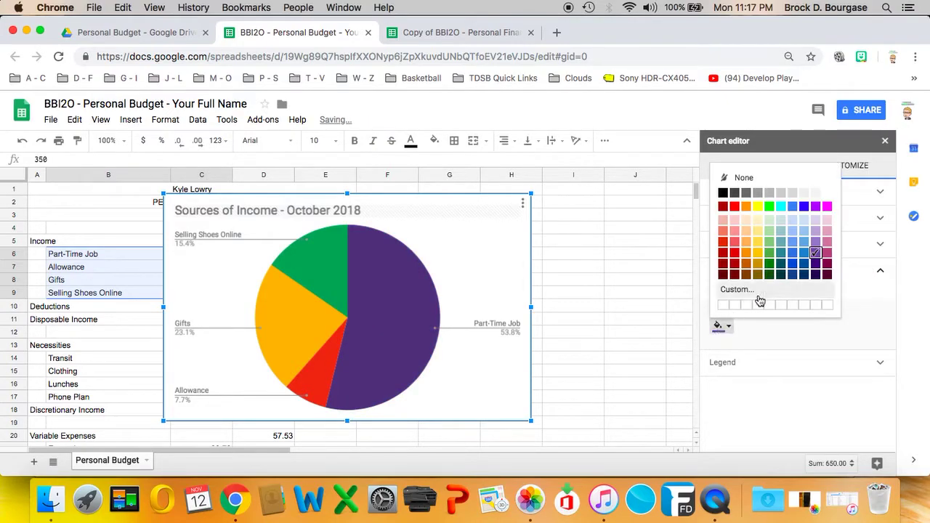
click(793, 207)
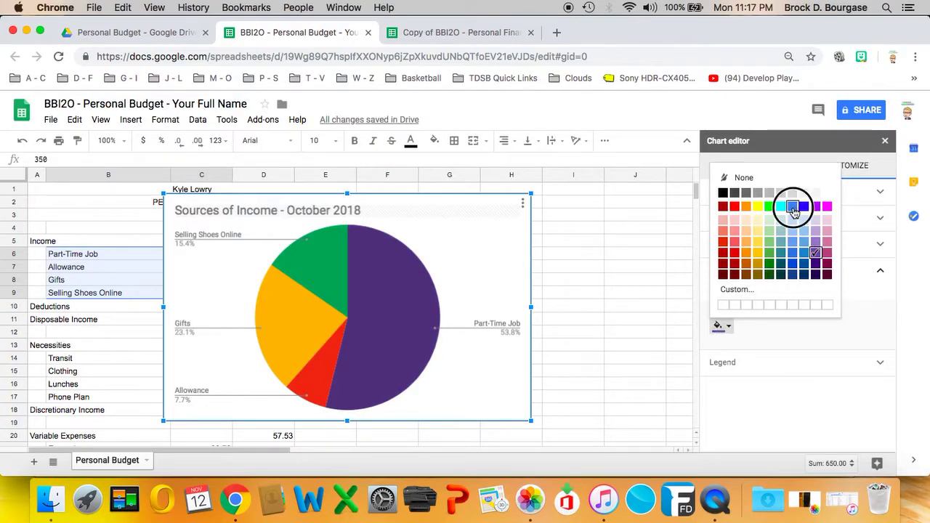
click(497, 298)
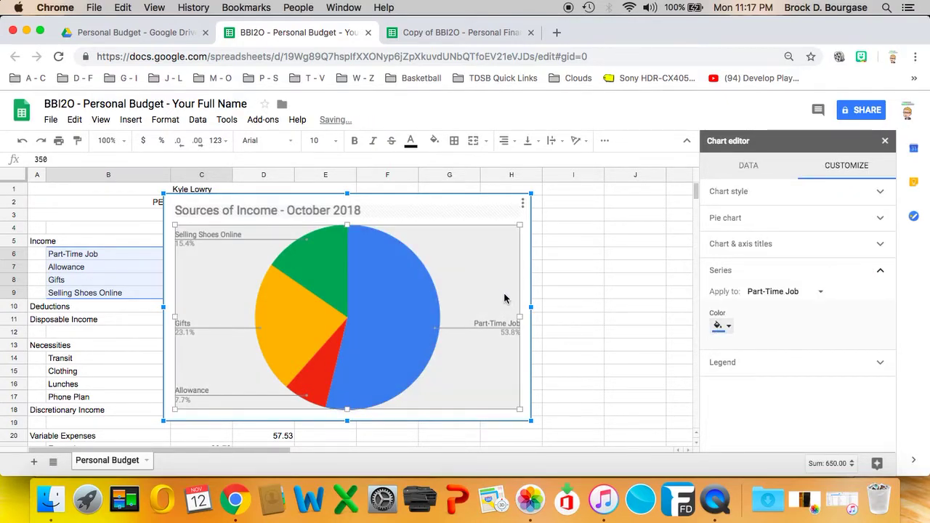
- Move the income pie chart to its own sheet and name the tab 'Sources of Income'
click(486, 212)
click(525, 247)
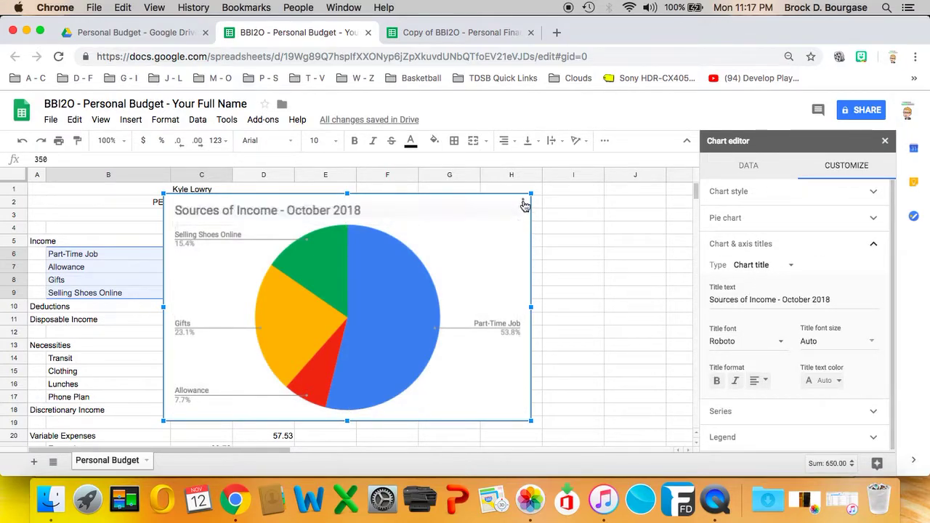
click(524, 205)
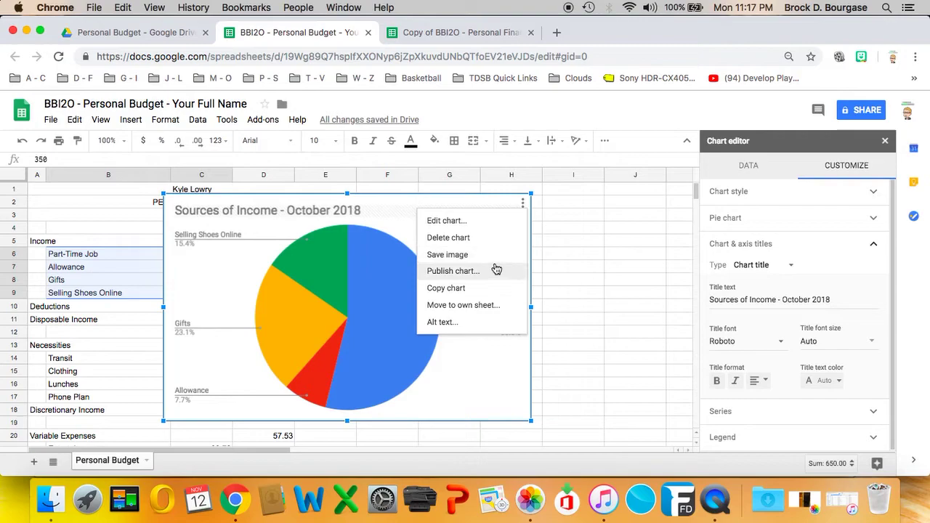
click(485, 306)
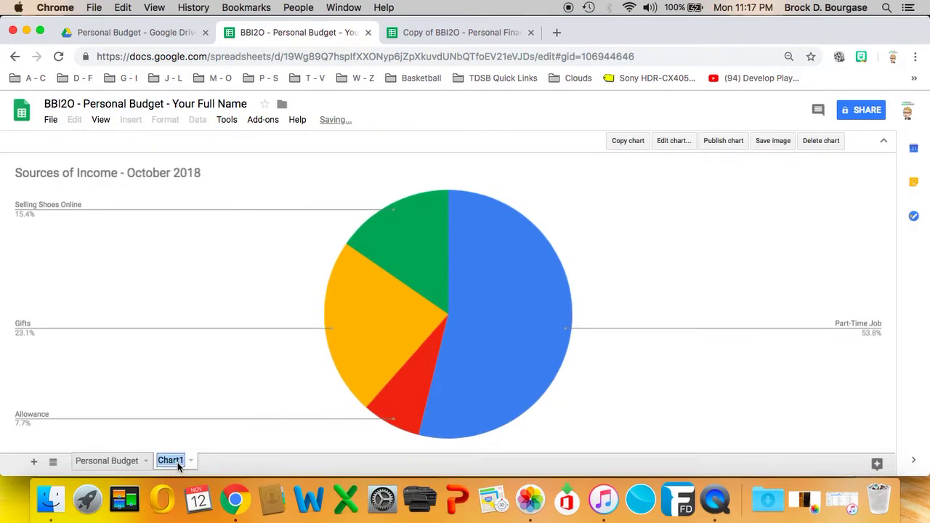
text(Sources o)
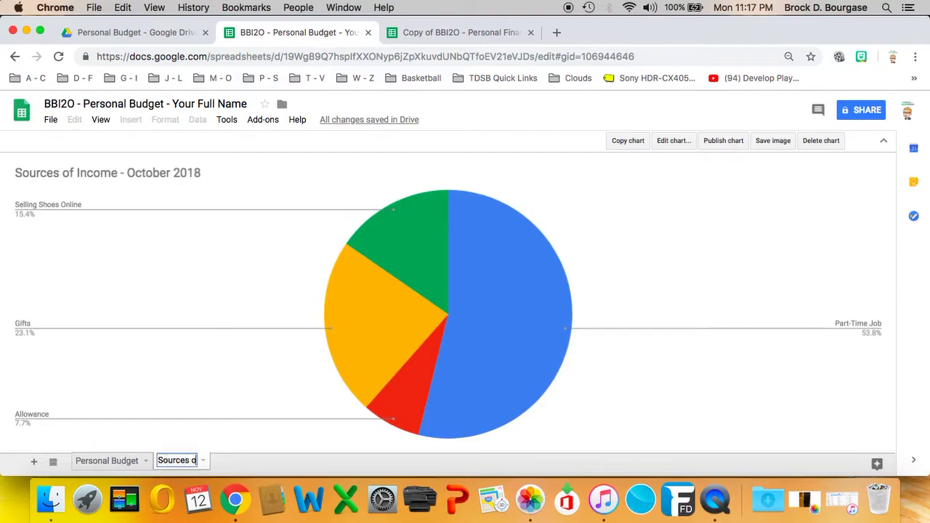
text(f Income)
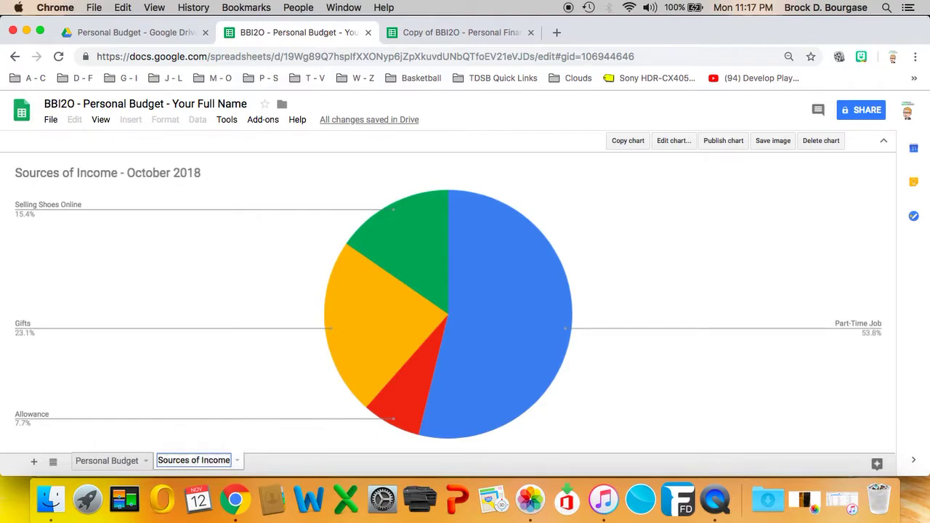
key(Return)
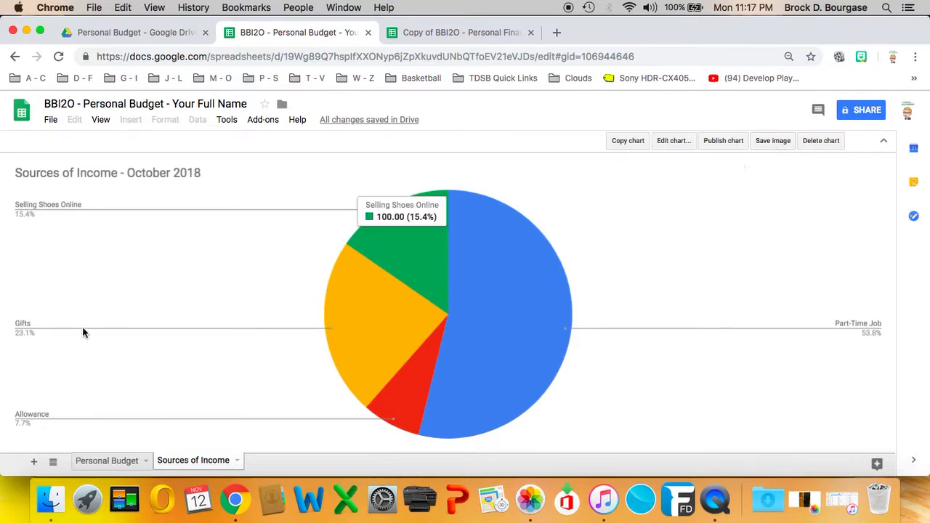
- Back on Personal Budget, select the expense items and amounts from Transit to Data Overages (B14:C22)
click(123, 460)
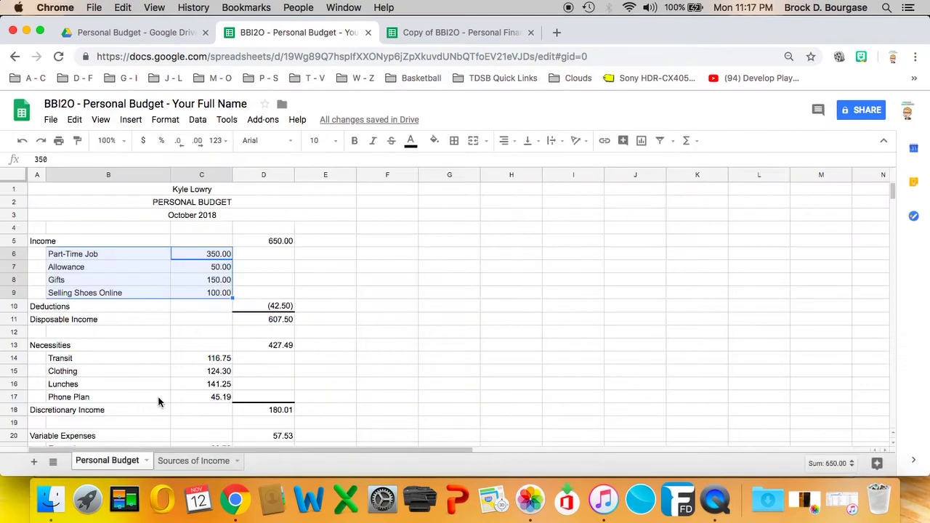
scroll(171, 391, down, 1)
scroll(171, 391, down, 2)
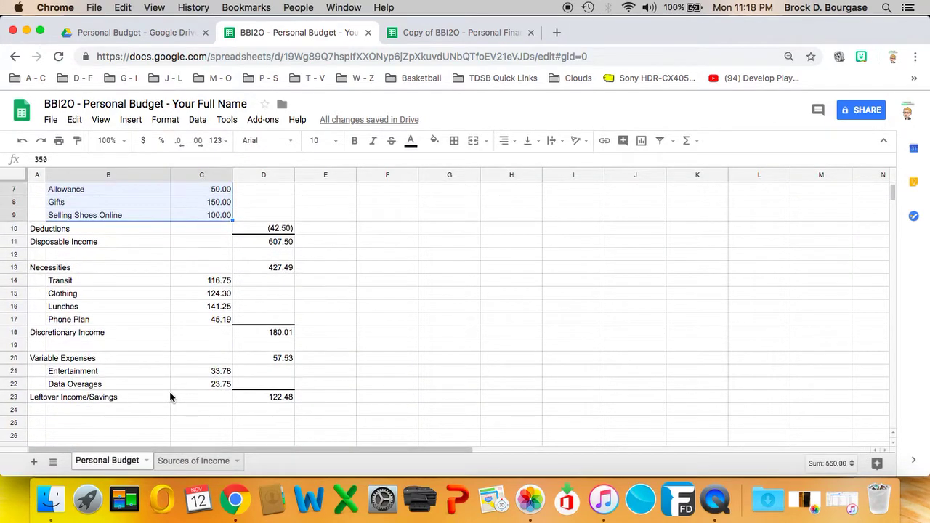
mouse_move(218, 384)
mouse_down()
mouse_move(153, 369)
mouse_move(82, 282)
mouse_up()
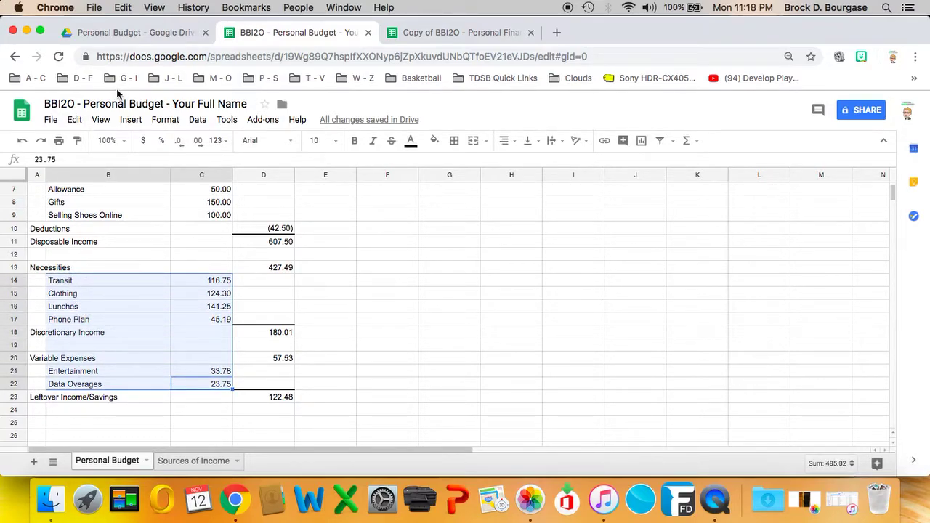
click(129, 120)
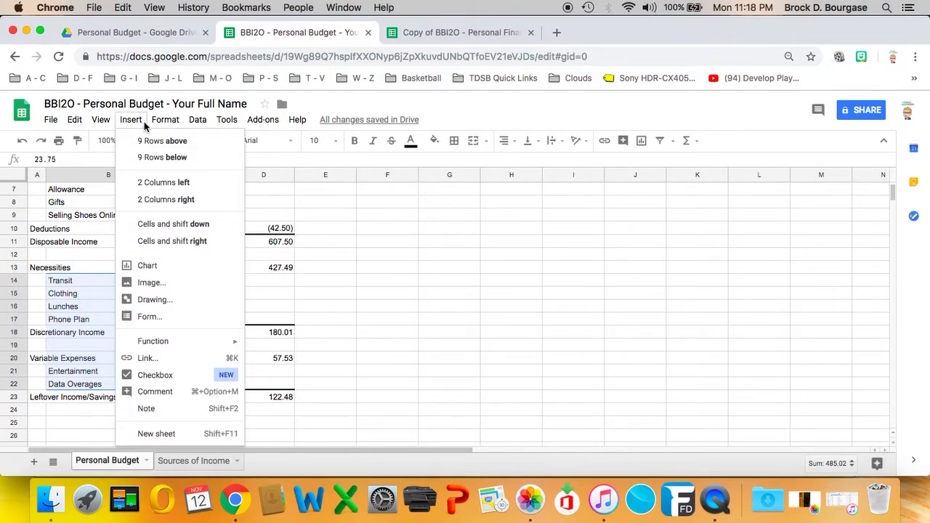
- Insert a chart of the selected expenses and change its type to a pie chart
click(140, 266)
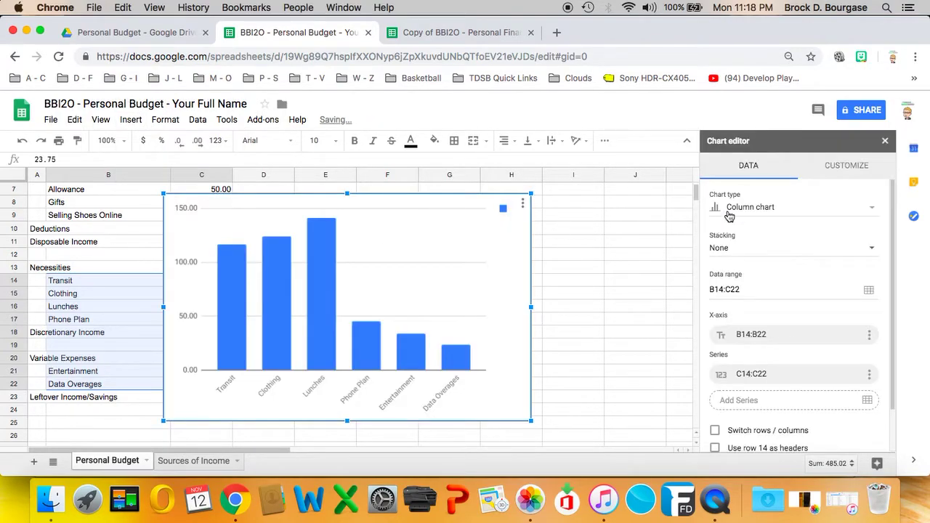
click(729, 216)
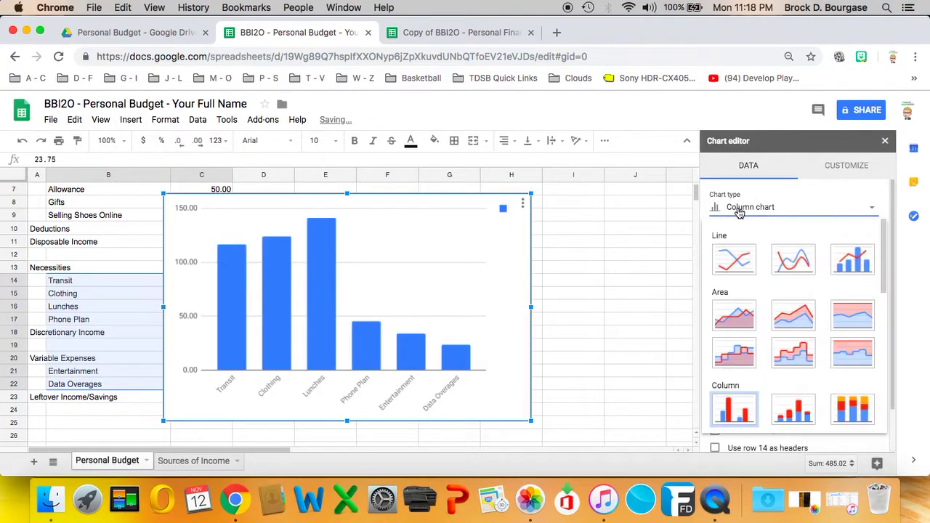
click(872, 209)
scroll(831, 291, down, 2)
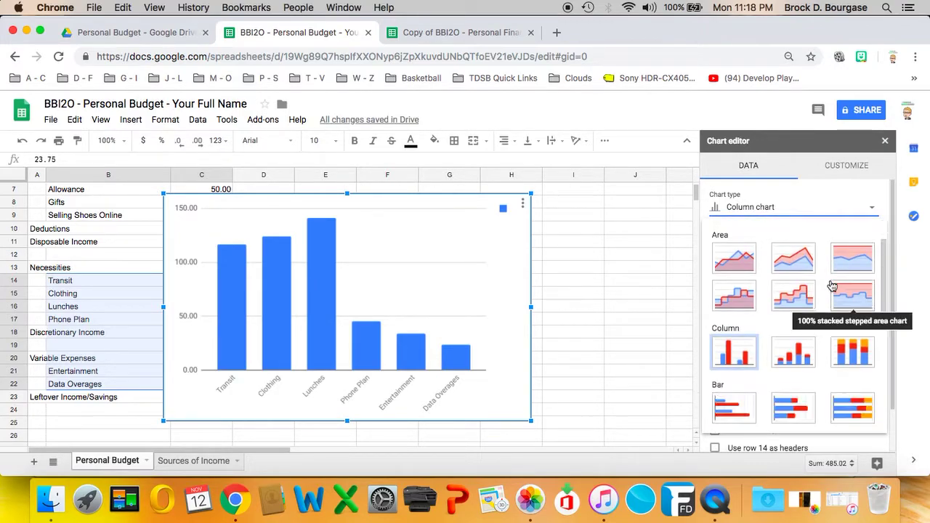
scroll(831, 291, down, 5)
scroll(828, 285, up, 2)
click(732, 285)
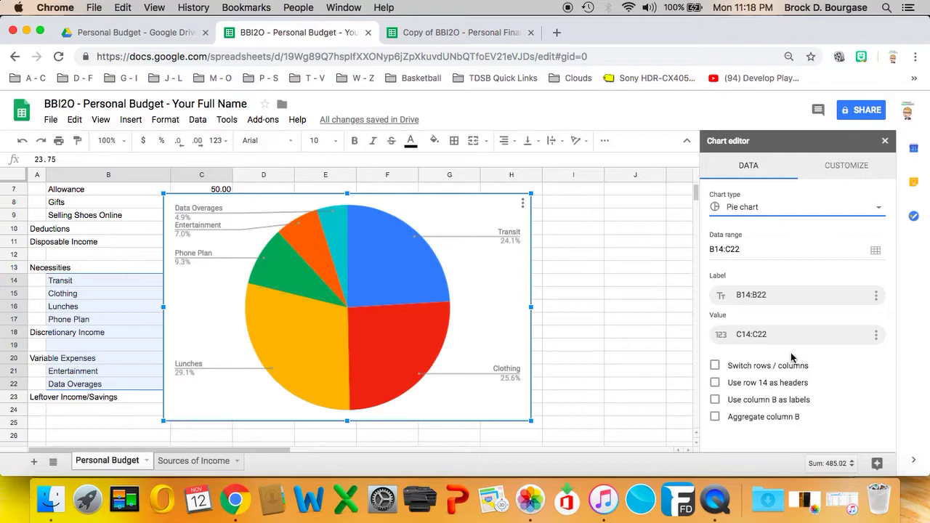
click(833, 175)
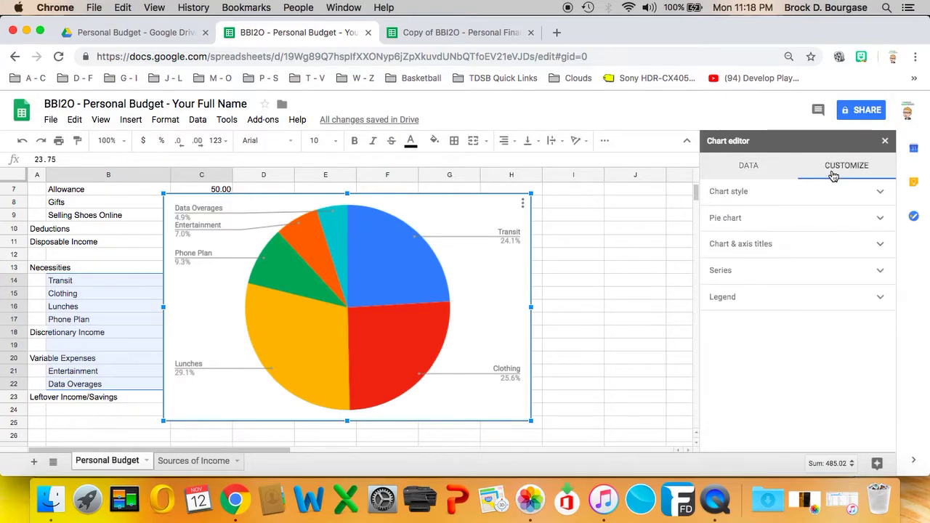
- Title the expenses pie chart 'Expenses - October 2018' and bring up its actions menu
click(742, 245)
click(740, 301)
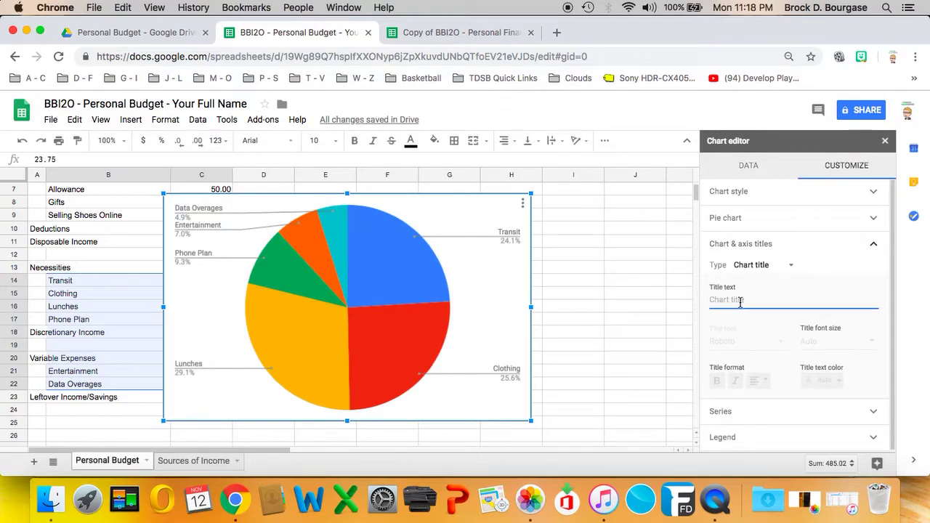
text(Exep)
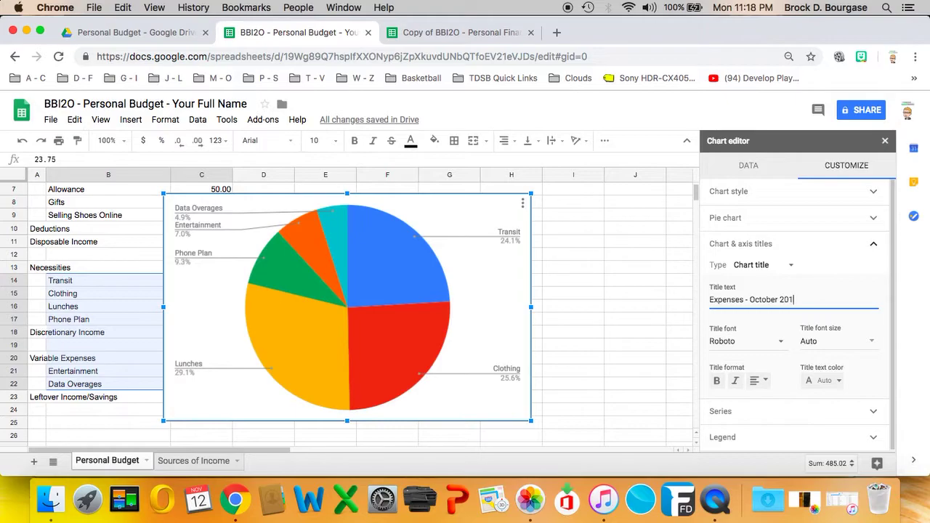
text(8)
click(642, 311)
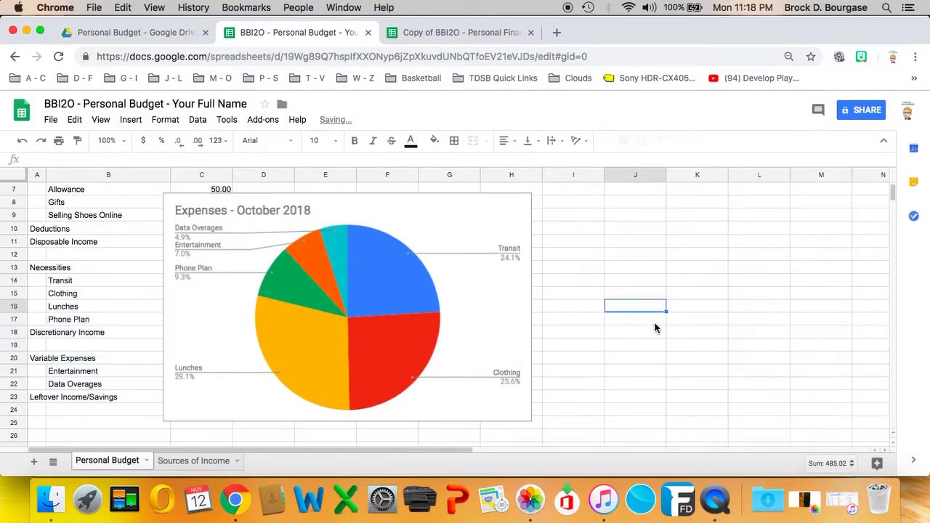
click(464, 207)
click(523, 205)
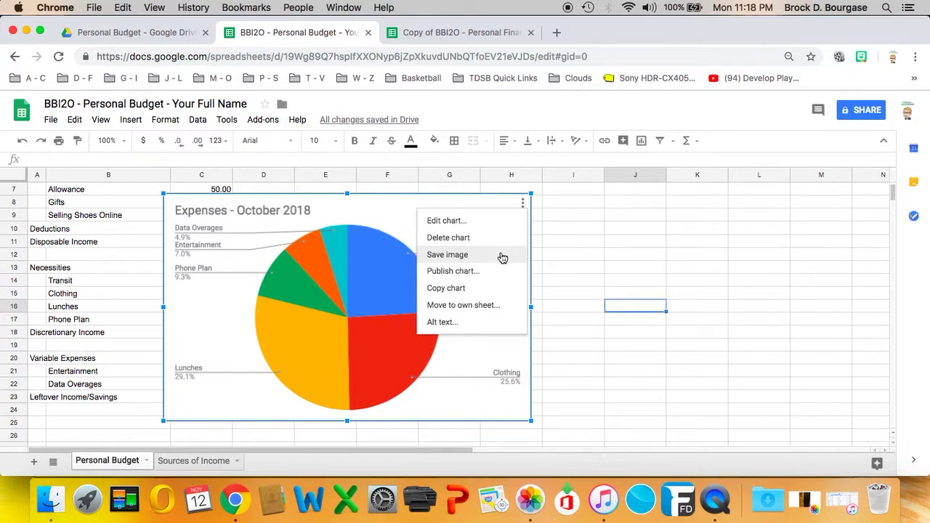
- Move the expenses chart to its own 'Expenses' sheet, placed after Sources of Income
click(480, 304)
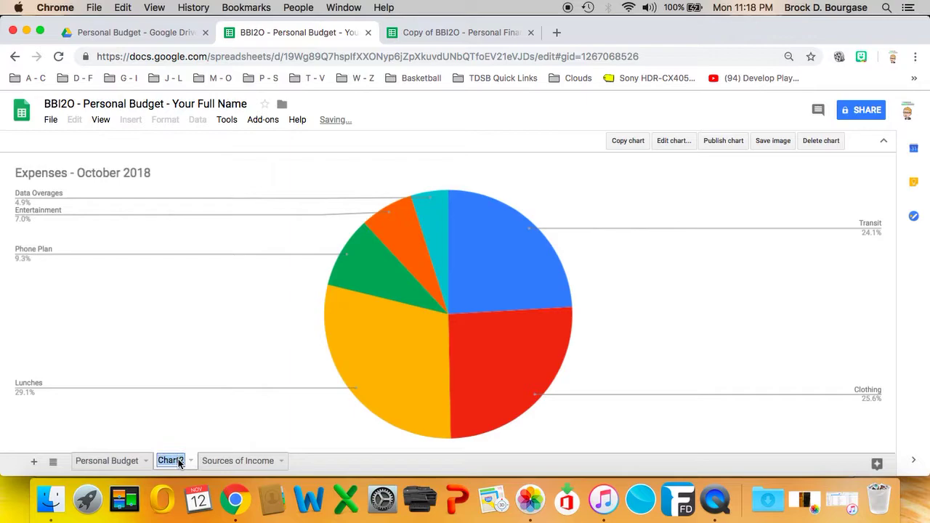
text(Expens)
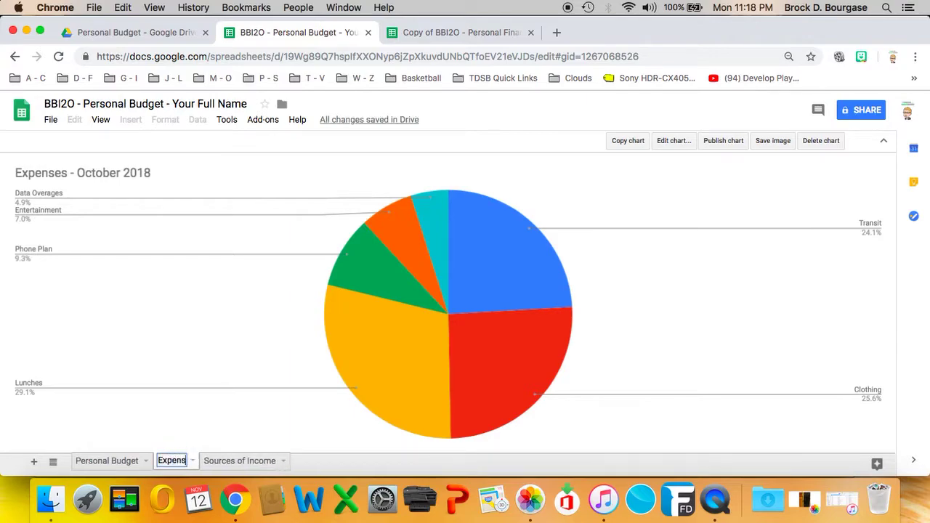
text(es)
click(337, 465)
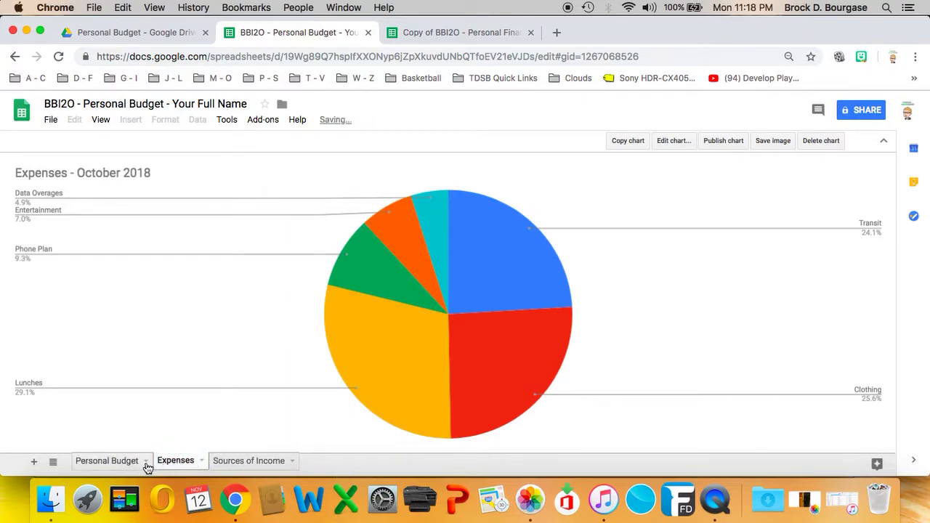
drag(170, 461, 290, 453)
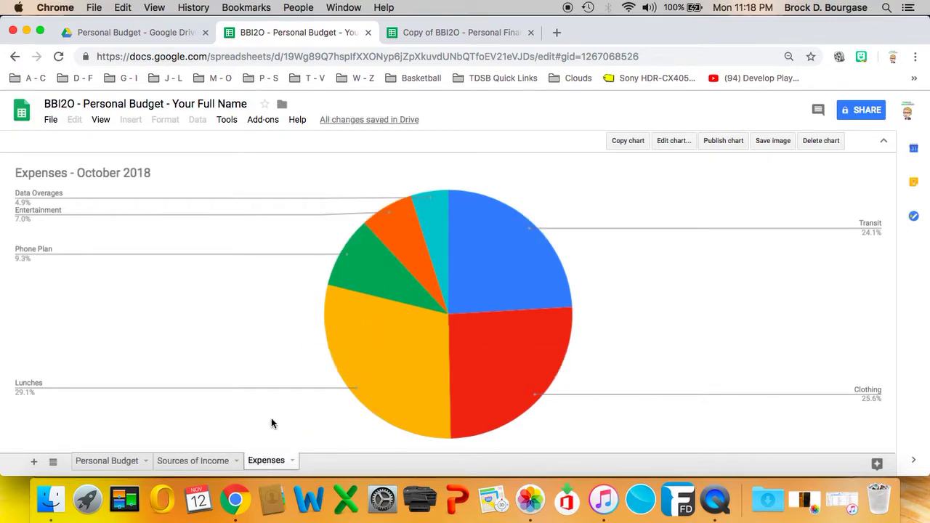
- Flip through the Personal Budget, Sources of Income and Expenses tabs, ending at the top of Personal Budget
click(117, 460)
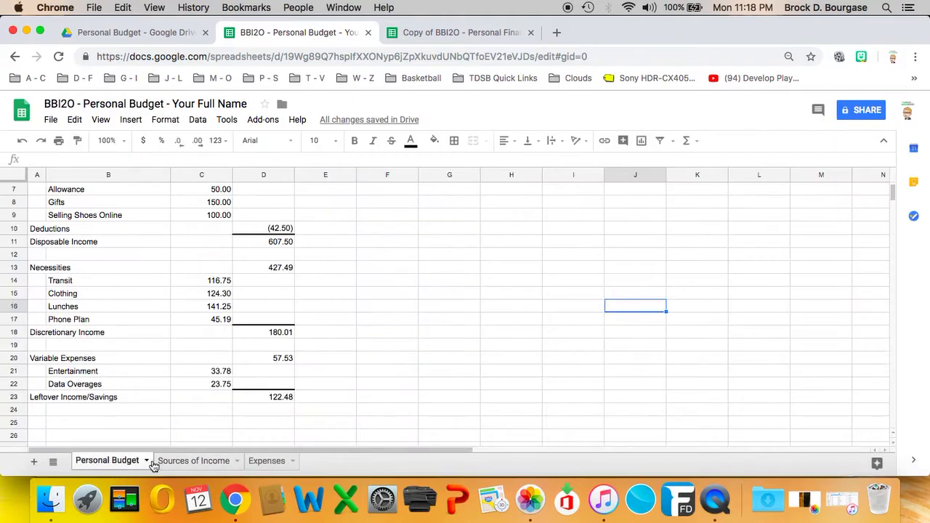
click(172, 461)
click(268, 461)
click(187, 461)
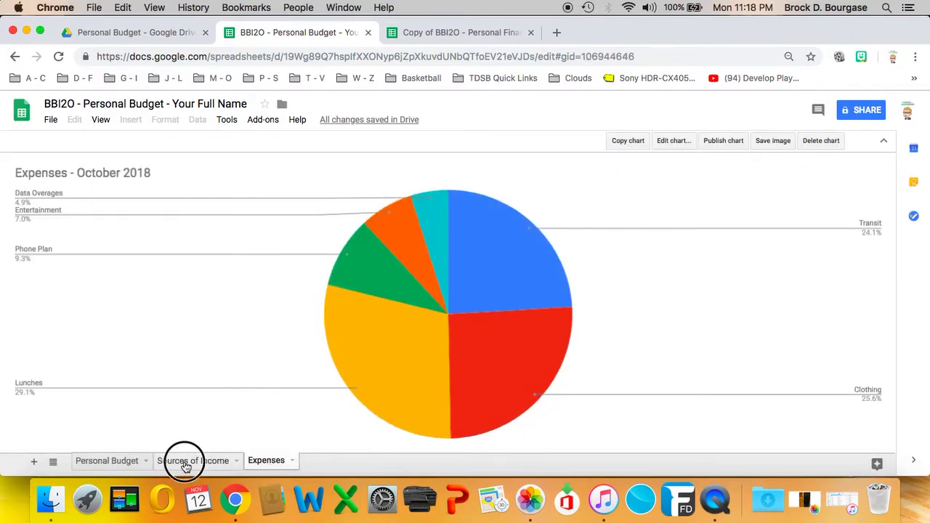
click(138, 461)
scroll(138, 356, up, 3)
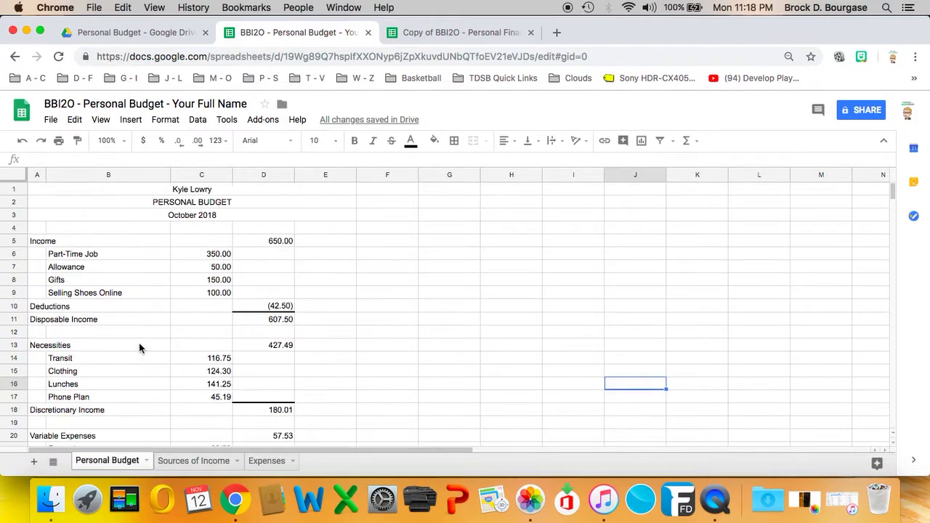